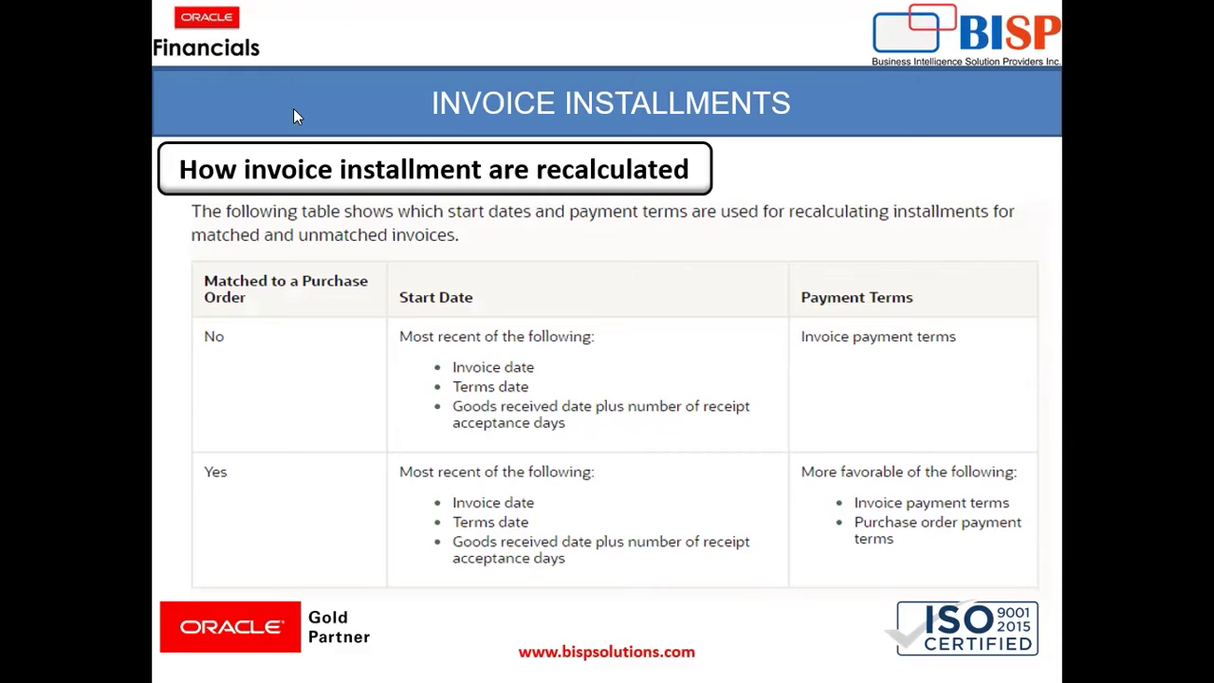
key(Right)
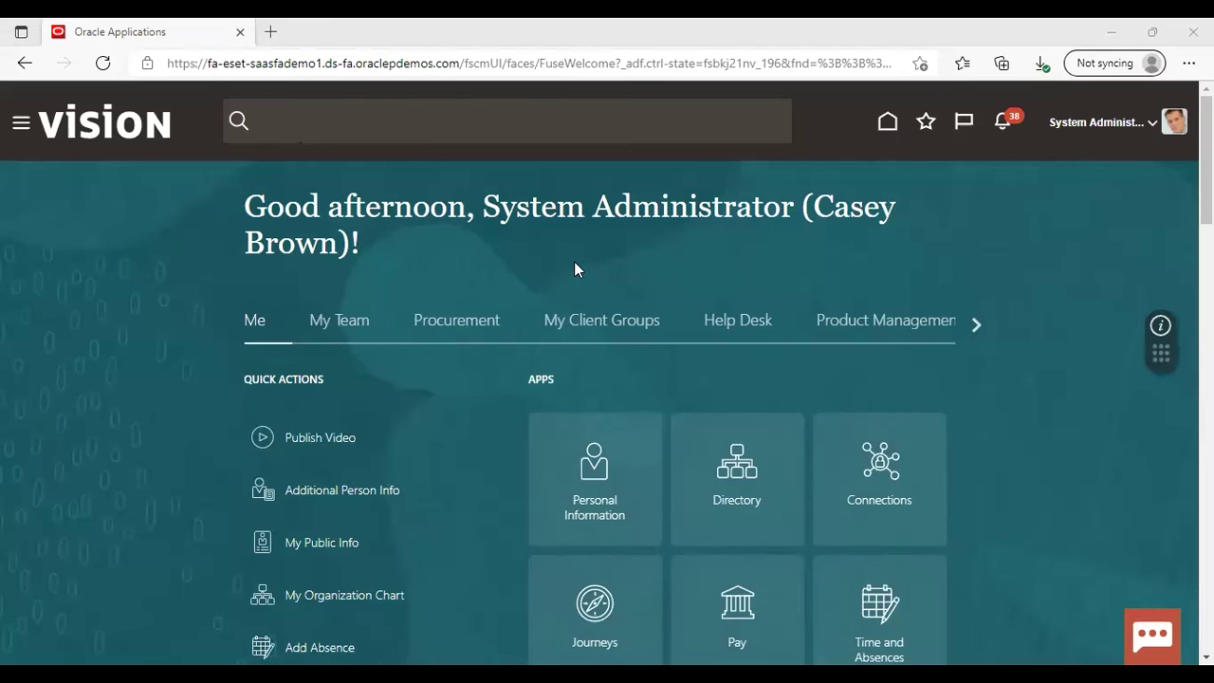
Step: Open the Payables Invoices work area and start creating a new invoice
click(19, 126)
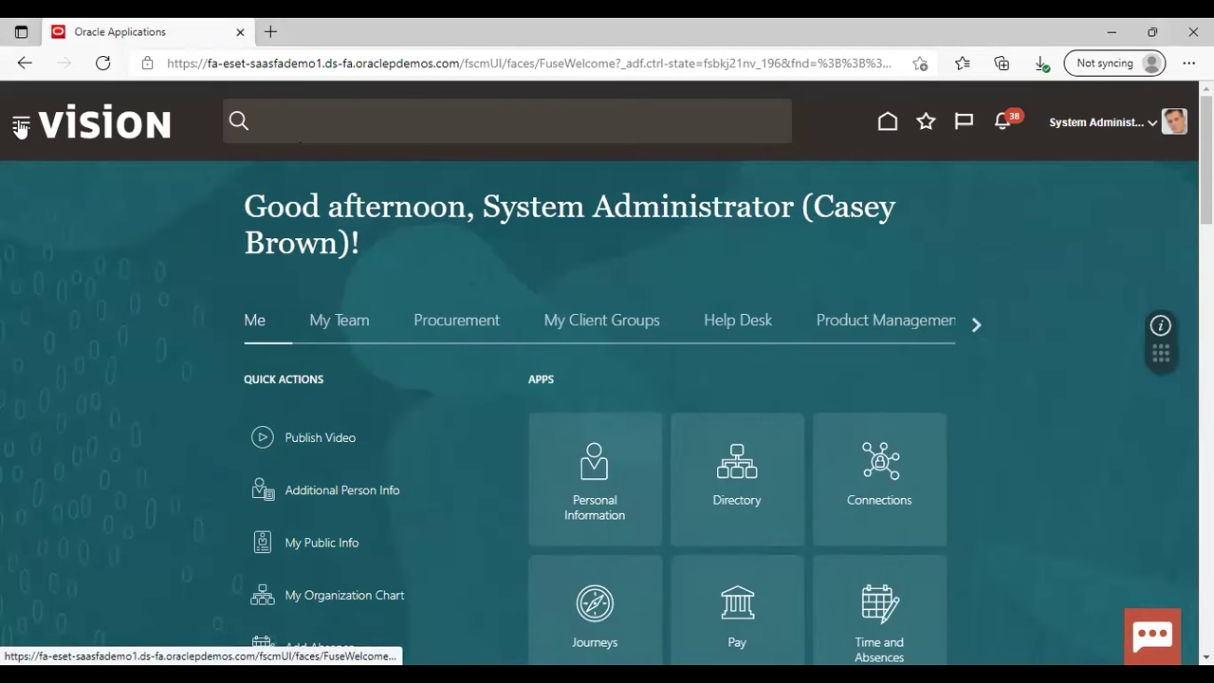
click(20, 127)
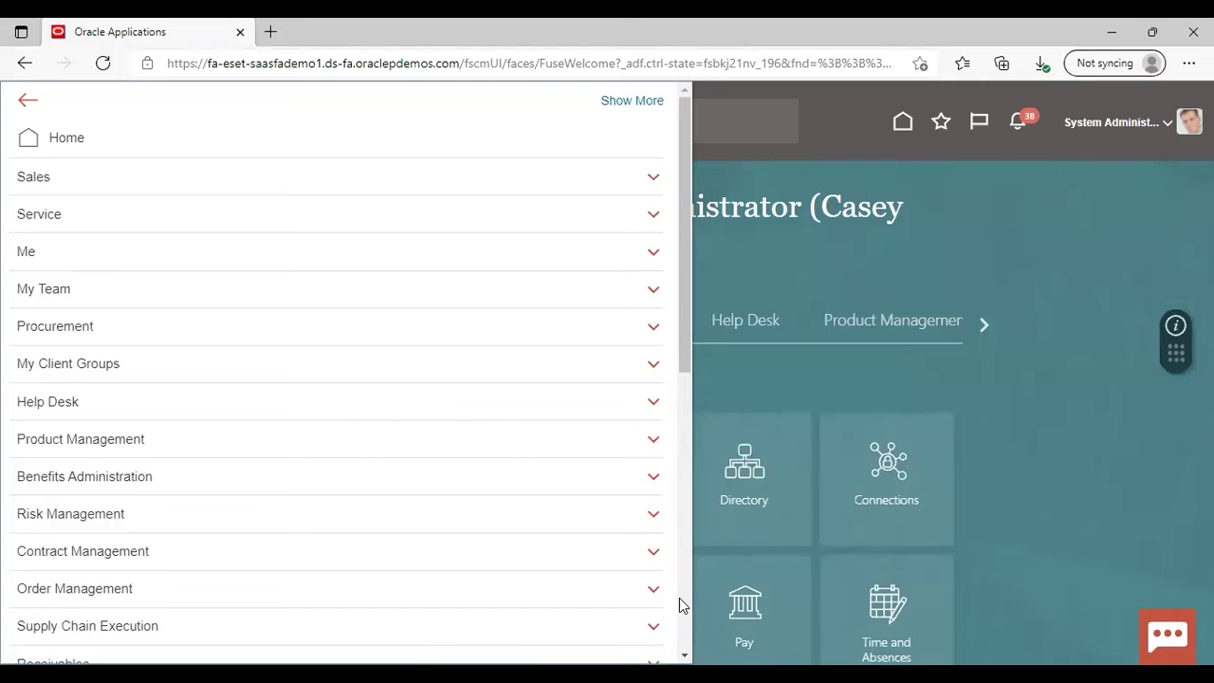
scroll(679, 605, down, 3)
scroll(678, 605, down, 2)
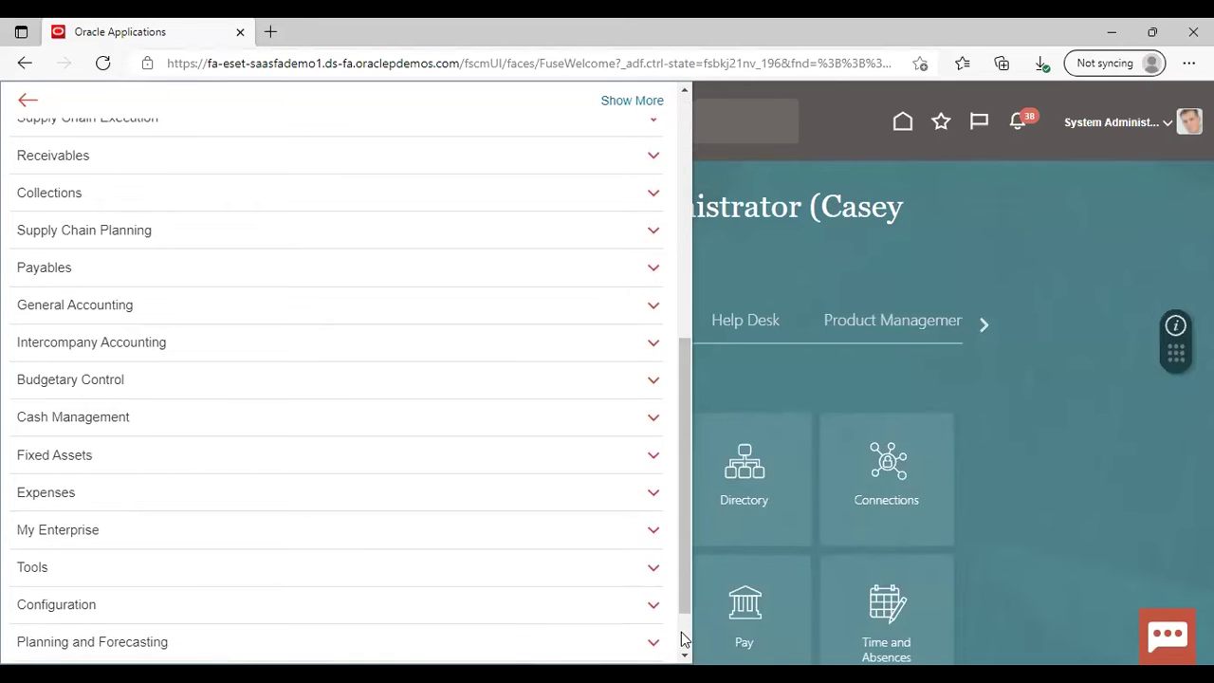
scroll(679, 644, down, 1)
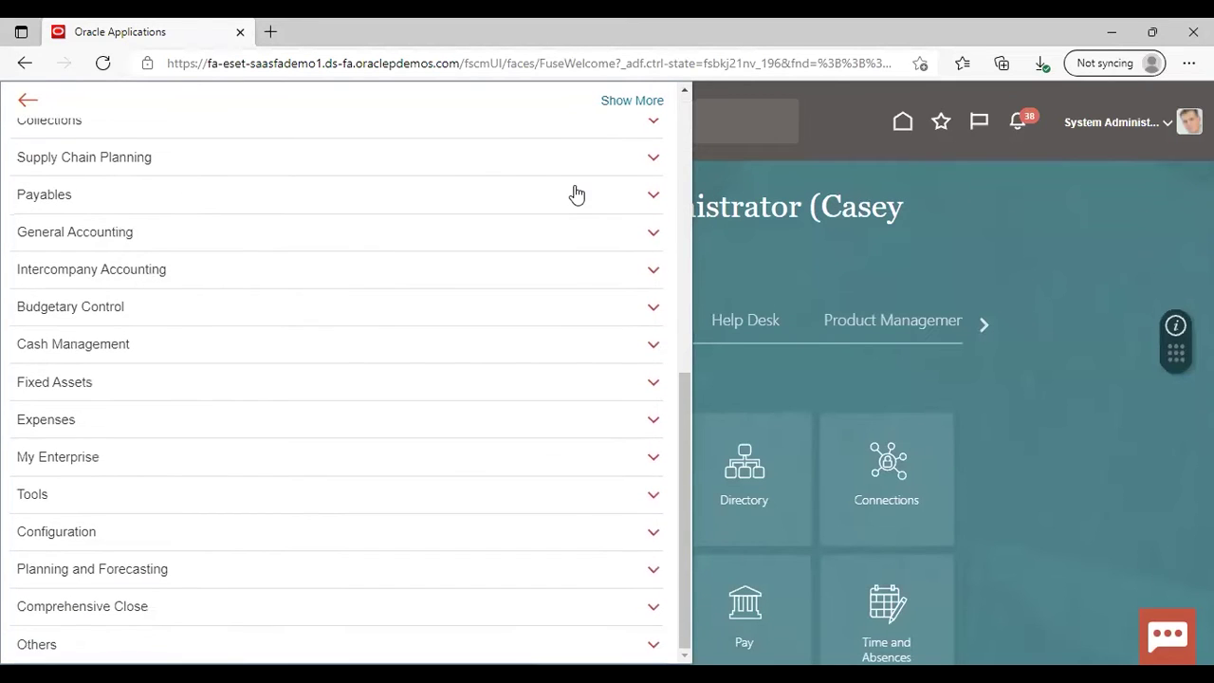
click(653, 195)
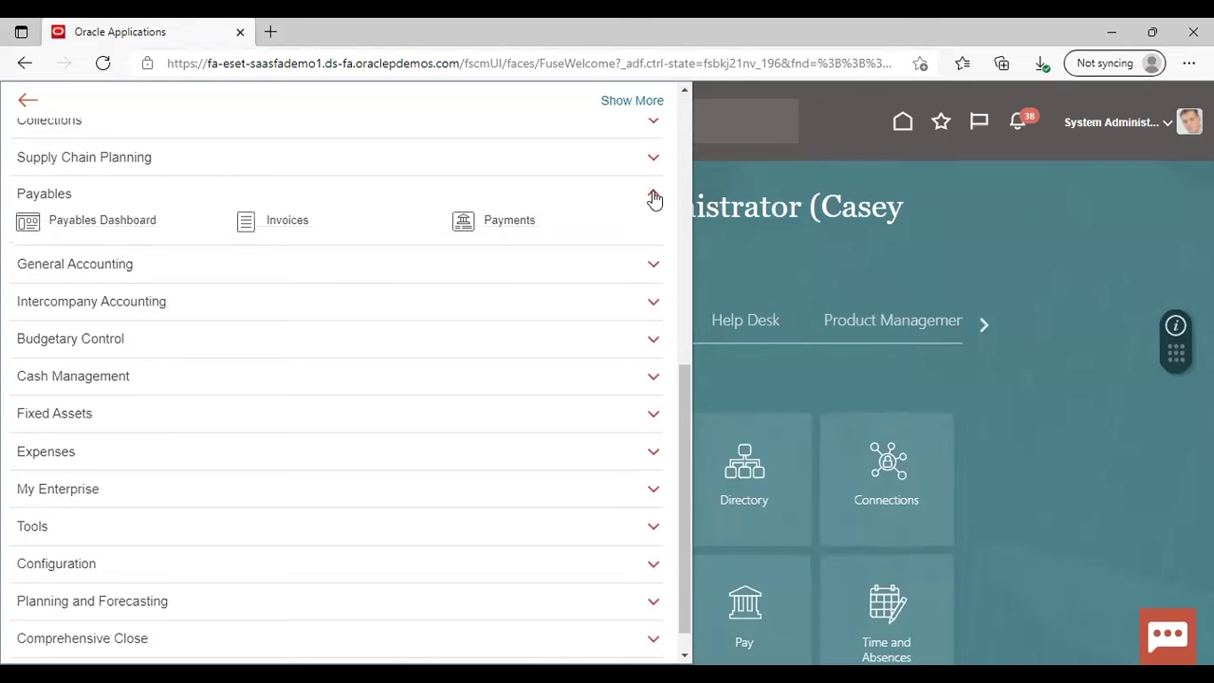
click(286, 221)
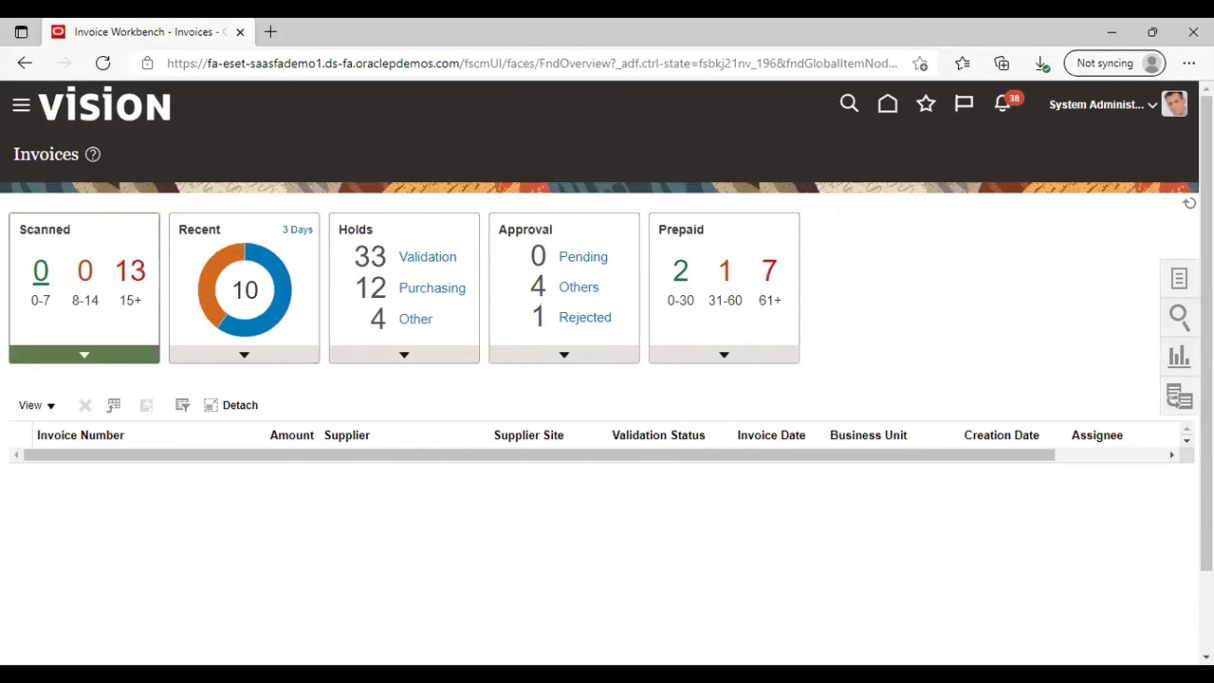
click(1178, 285)
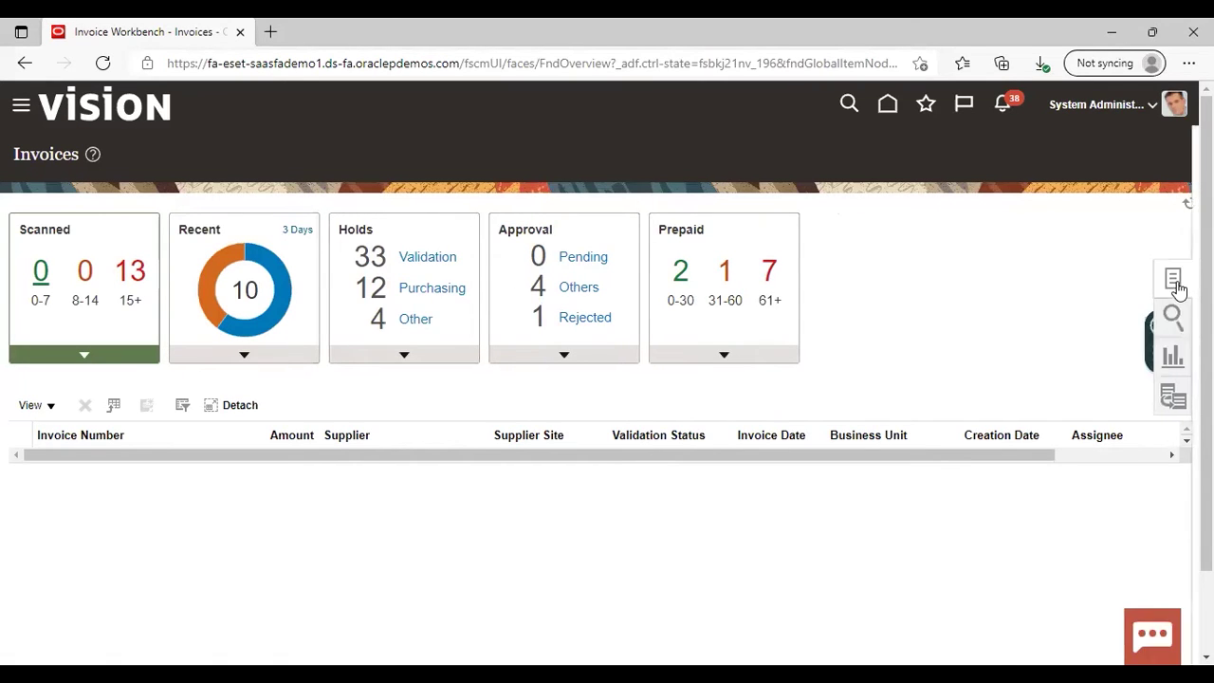
click(1073, 164)
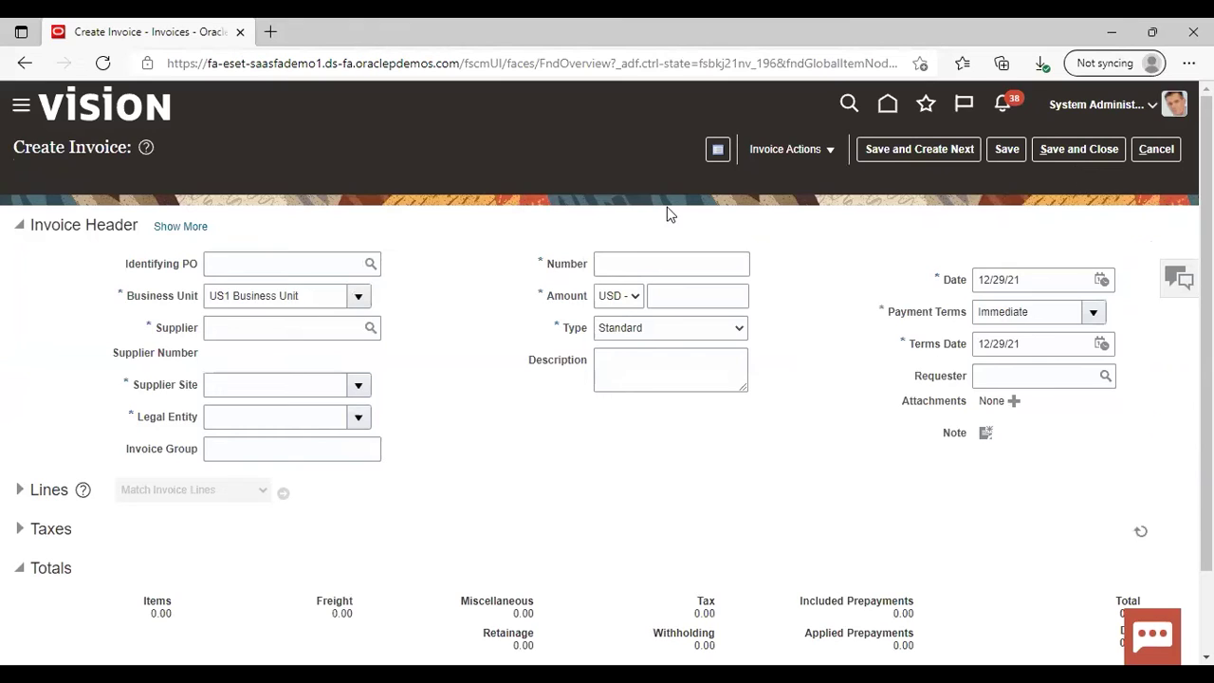
Step: Try to set the new invoice's supplier to Dell Inc
click(288, 331)
text(dell)
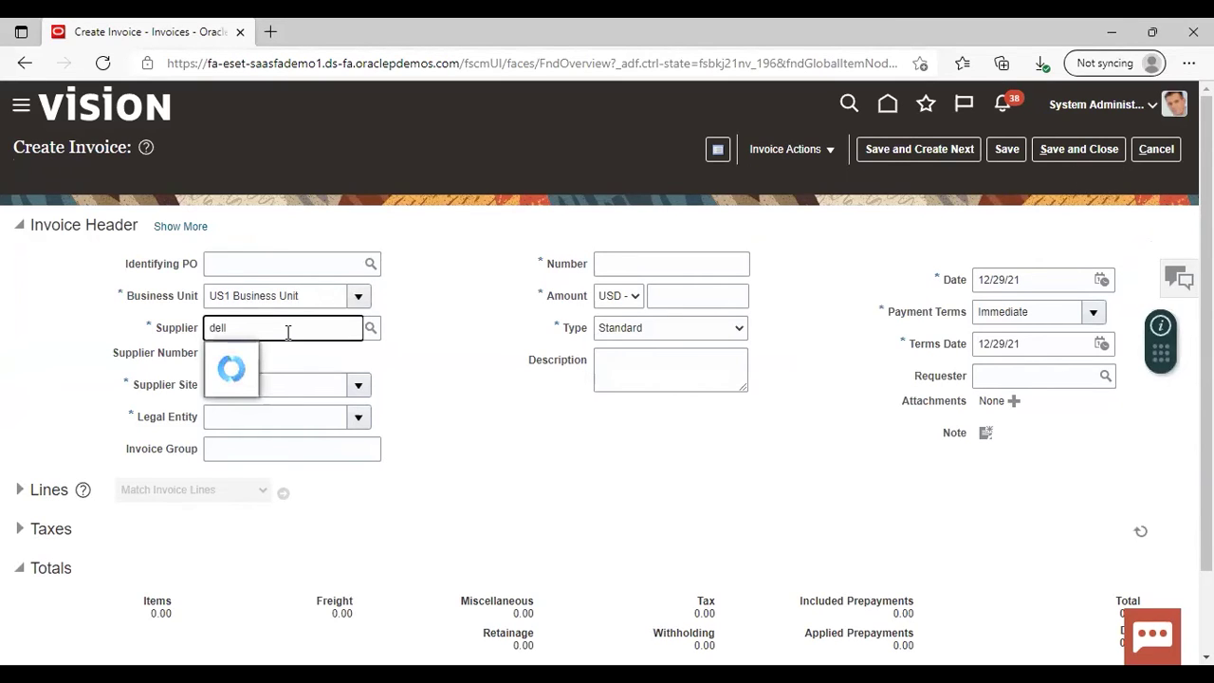
click(268, 371)
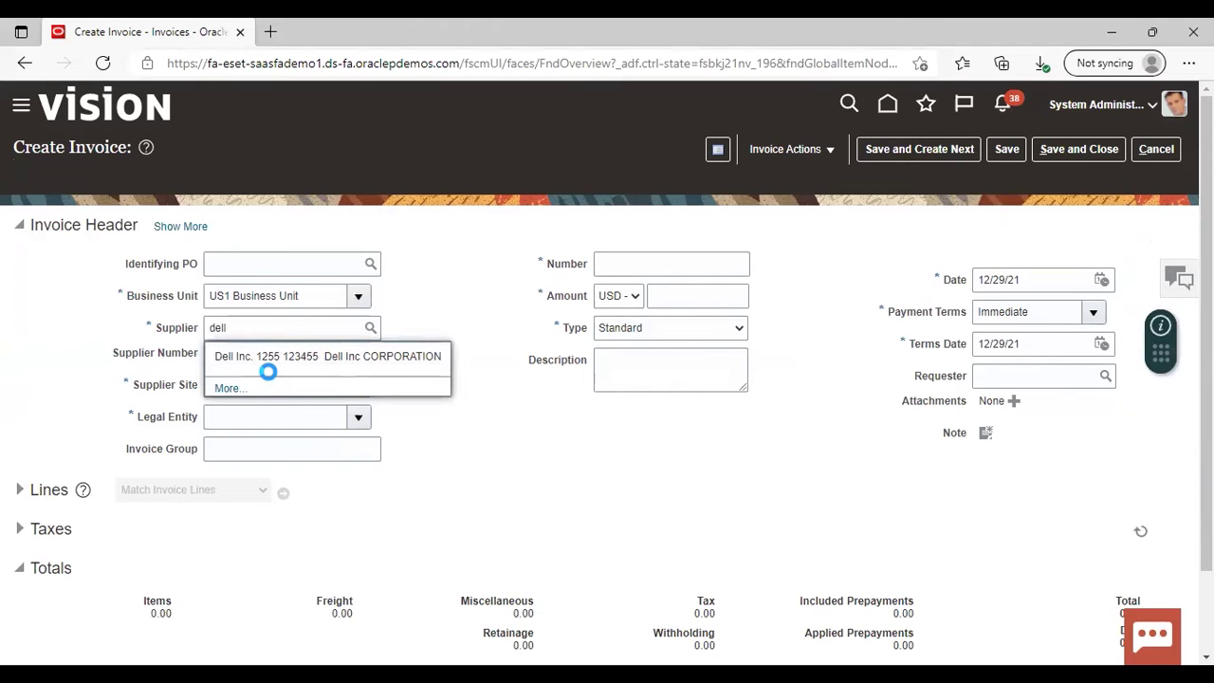
click(265, 358)
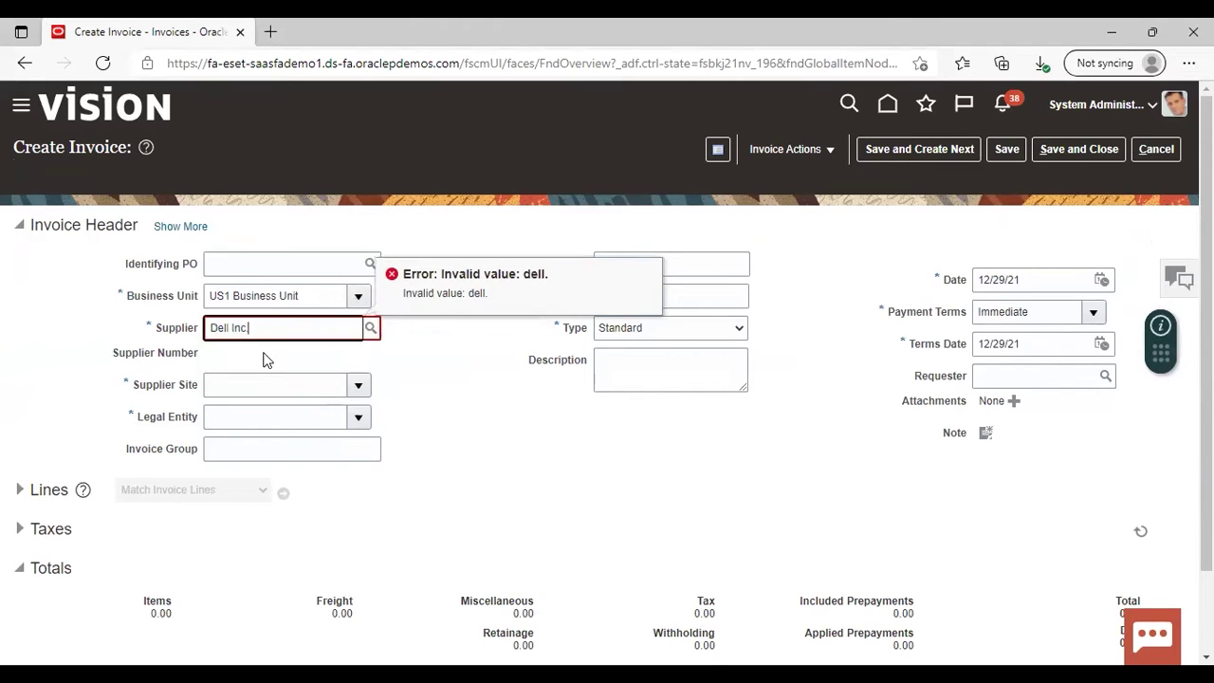
click(427, 359)
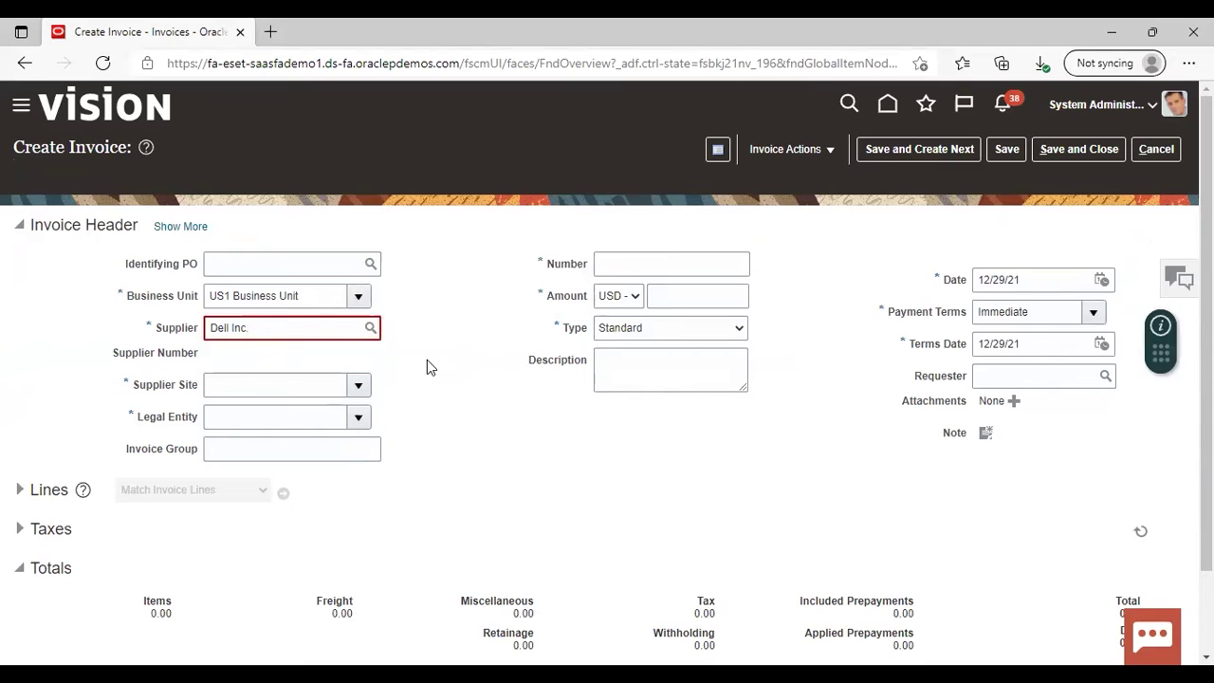
Step: Clear the rejected supplier entry and try selecting Dell Inc. again
click(340, 325)
key(BackSpace)
key(BackSpace)
key(BackSpace)
key(BackSpace)
key(BackSpace)
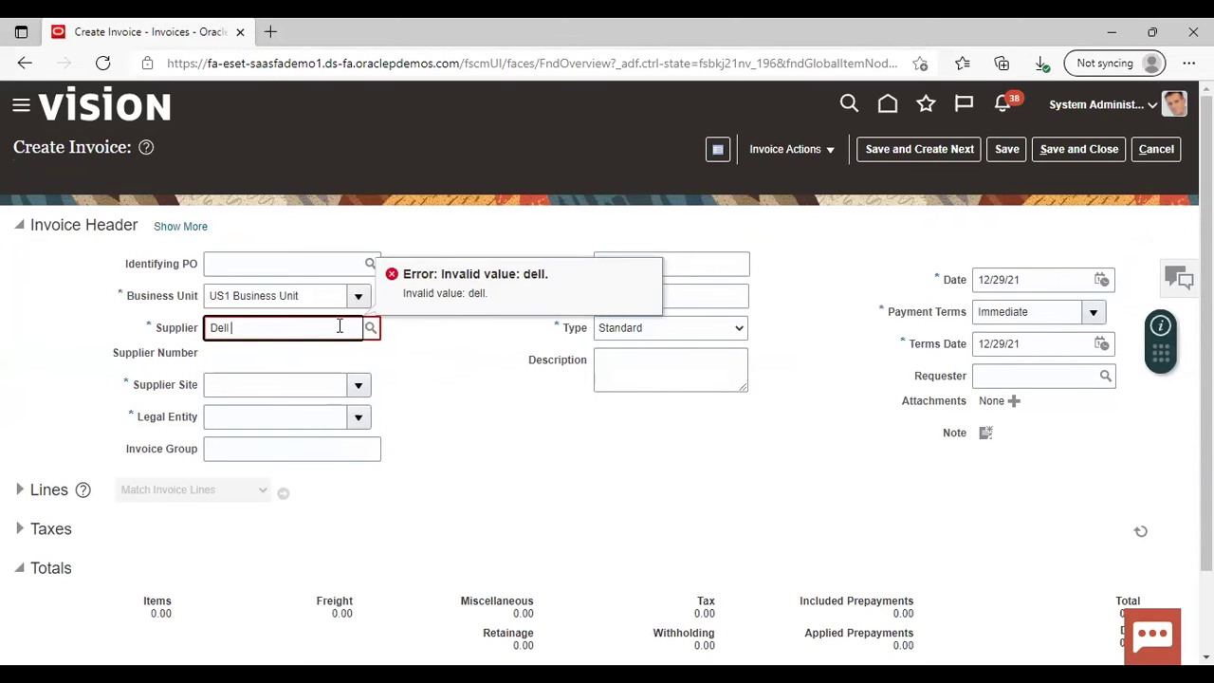
key(BackSpace)
key(BackSpace)
key(BackSpace)
key(BackSpace)
text(dell)
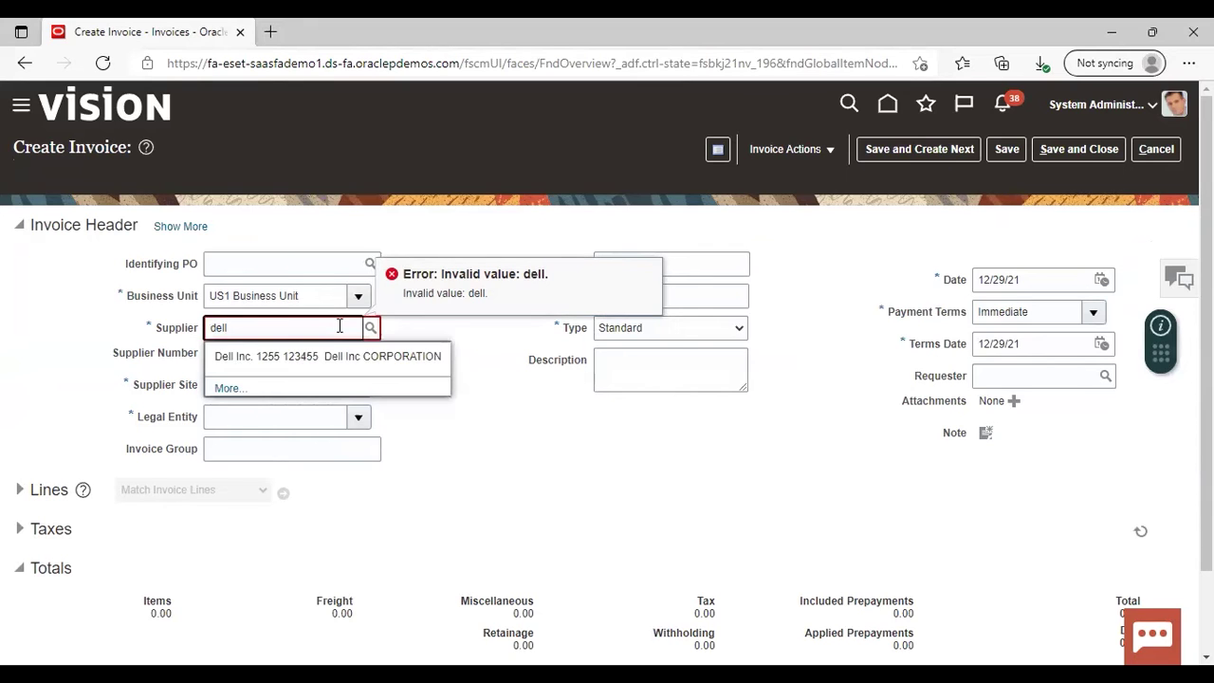
click(303, 356)
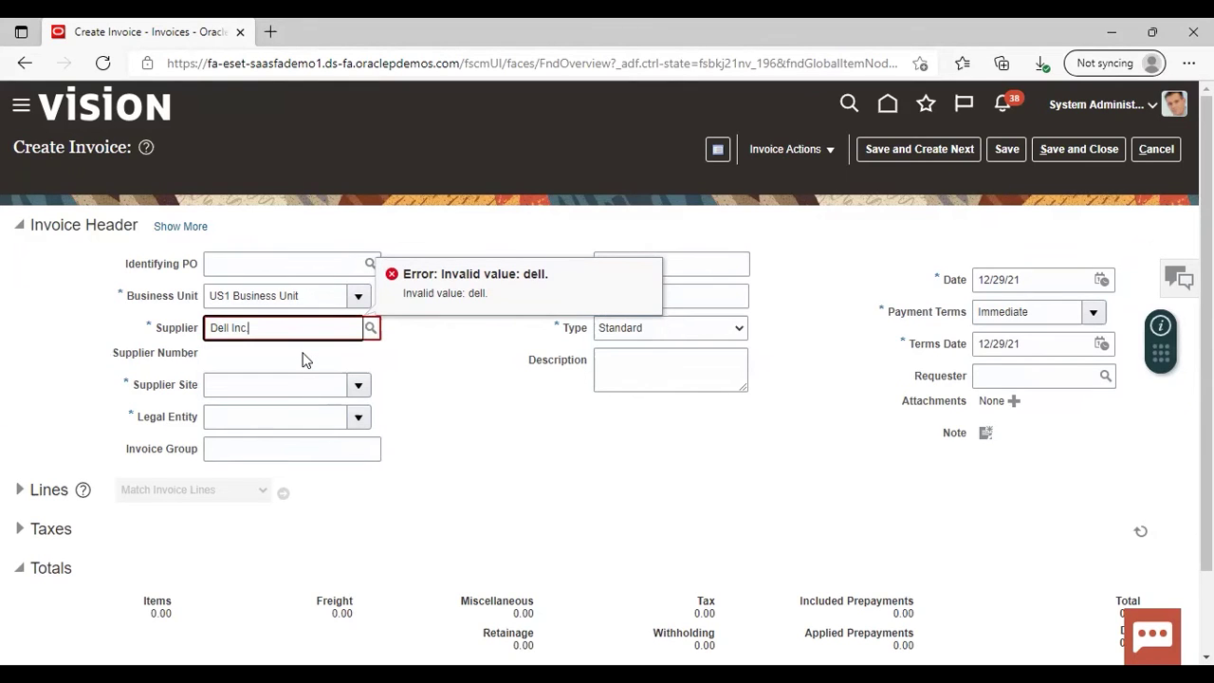
click(429, 360)
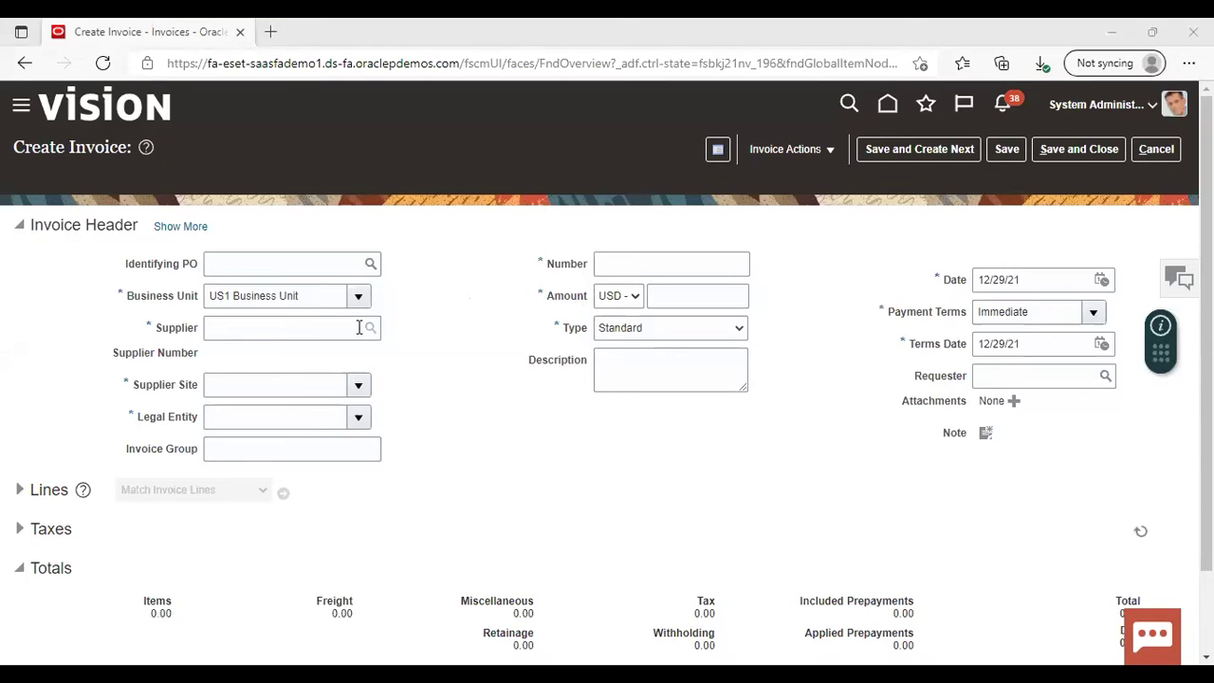
Step: Search for "dell" in the blank invoice header's supplier field and select Dell Inc
click(294, 329)
text(dell)
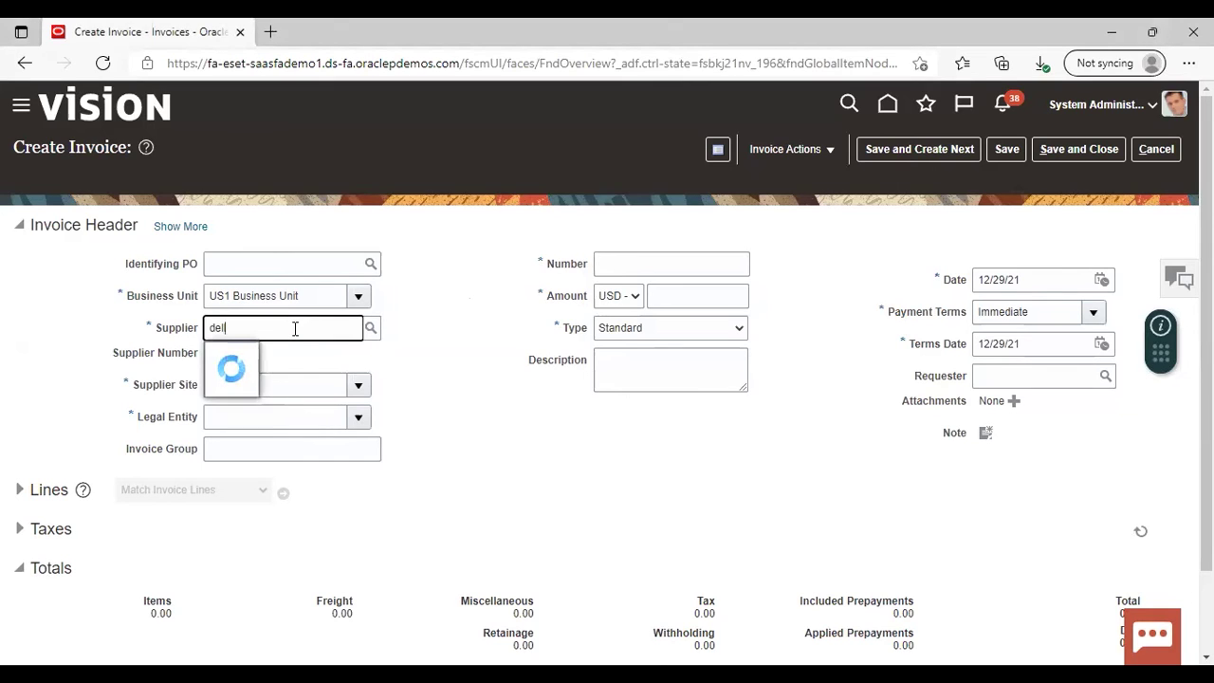
click(274, 356)
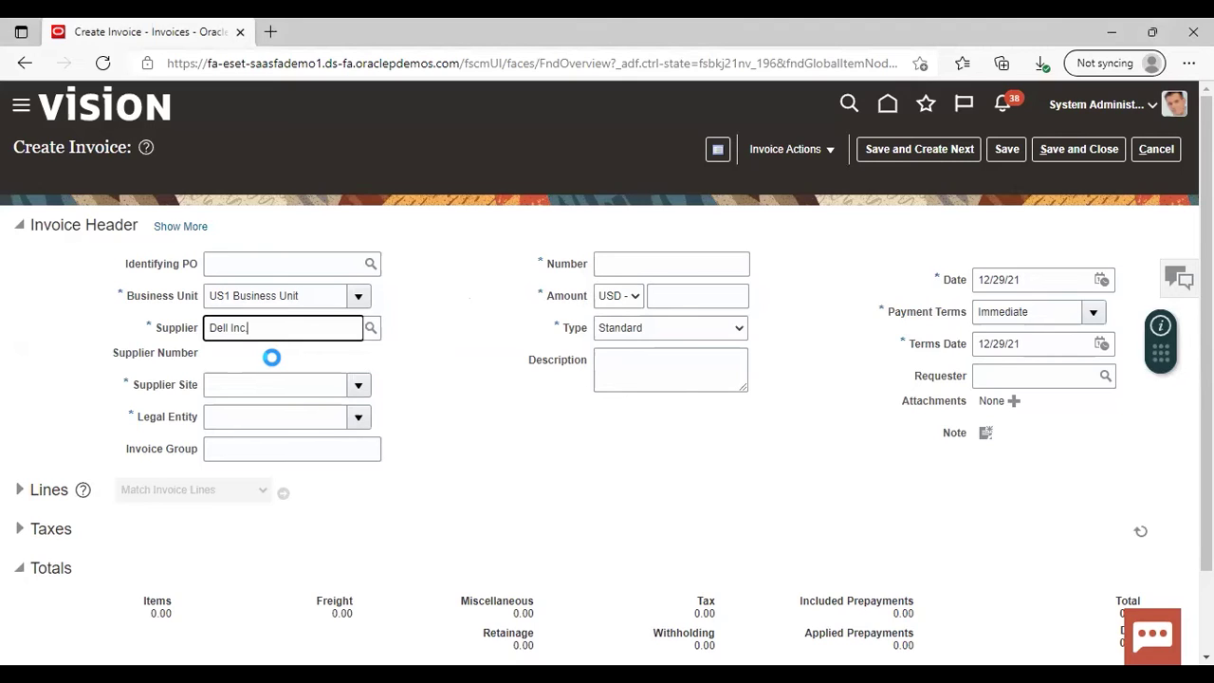
Step: Enter II as the invoice number and 1000 USD as the invoice amount
click(652, 265)
text(I)
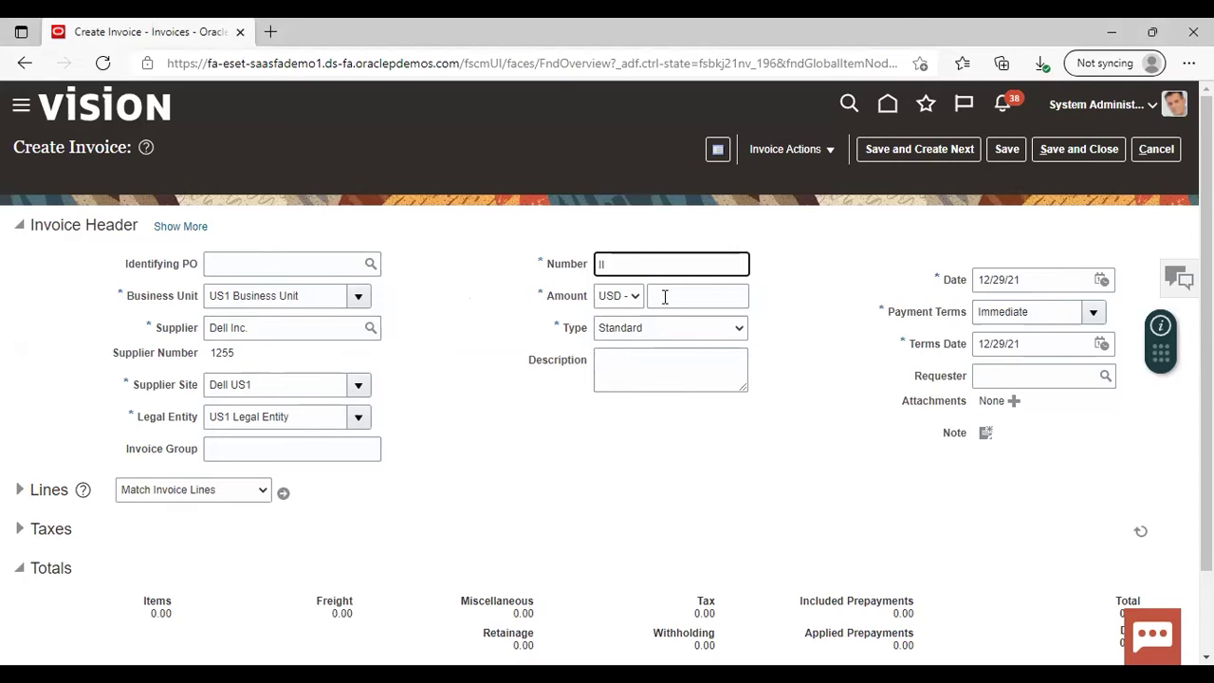
click(665, 297)
text(1000)
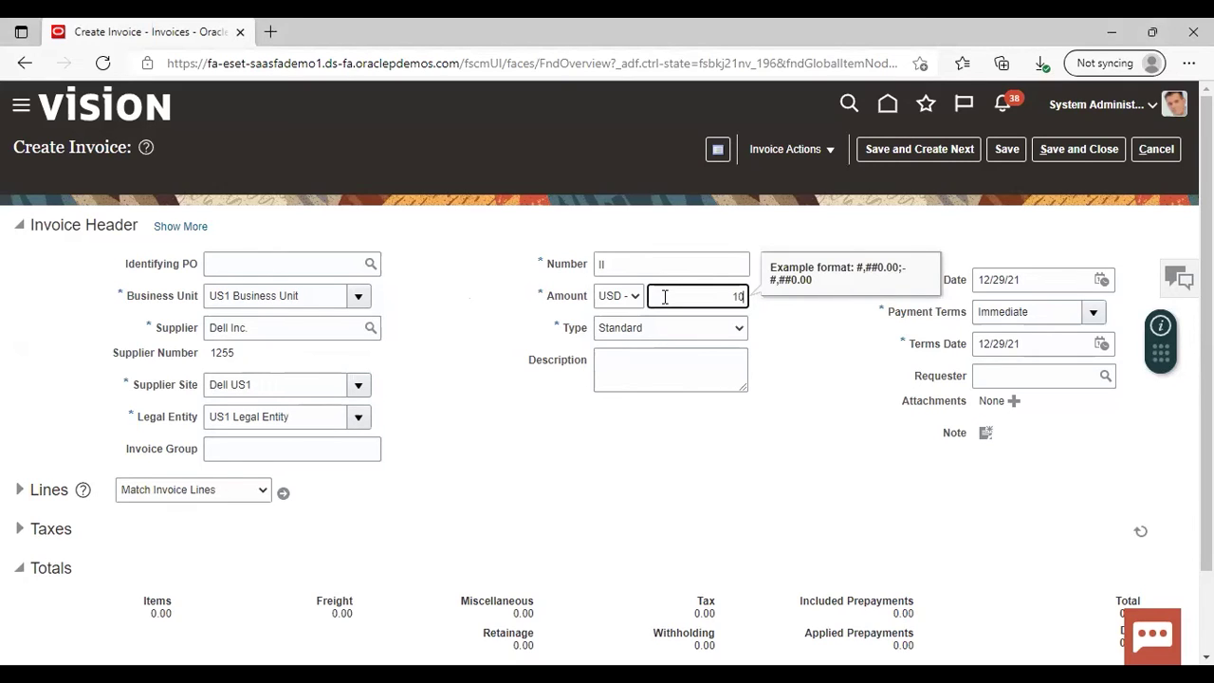
click(791, 410)
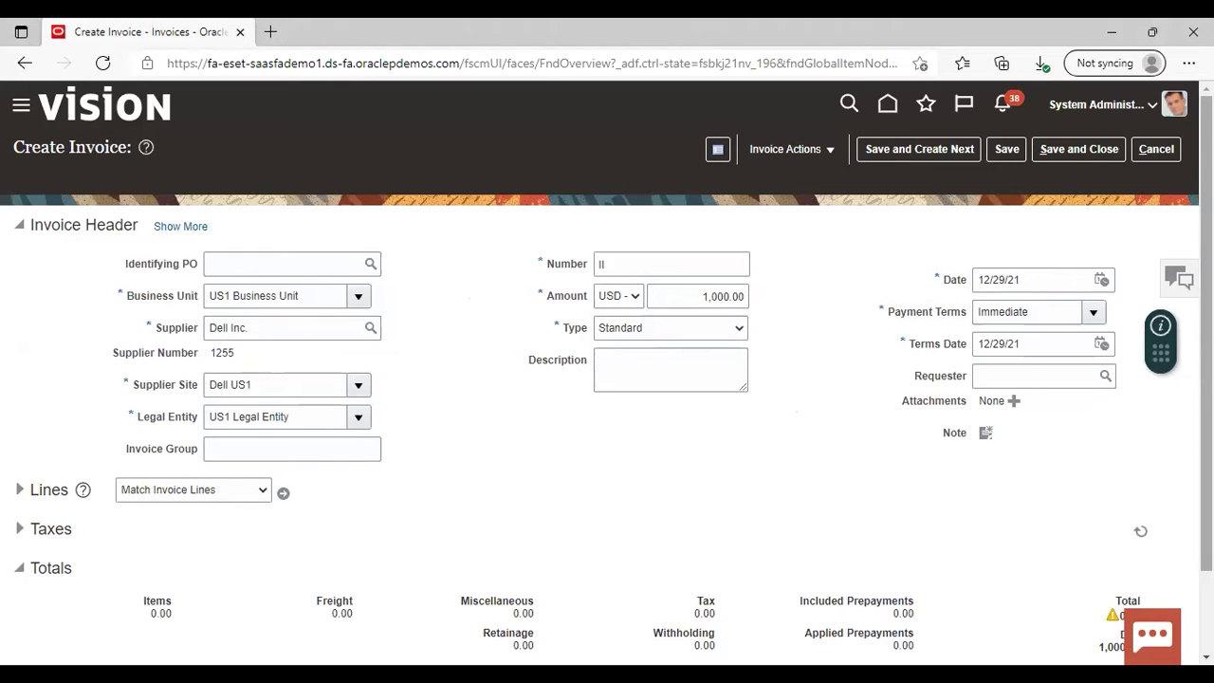
Step: Expand the invoice lines and set the amount of item line 1 to 1000
scroll(854, 465, down, 1)
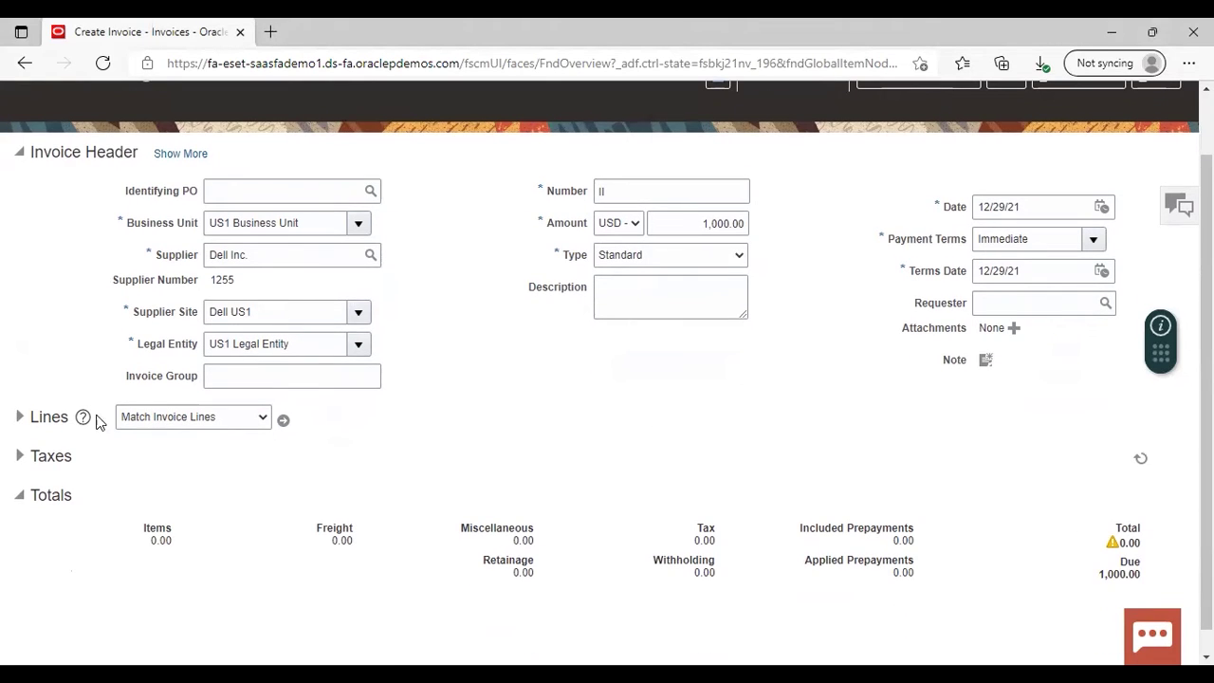
click(18, 417)
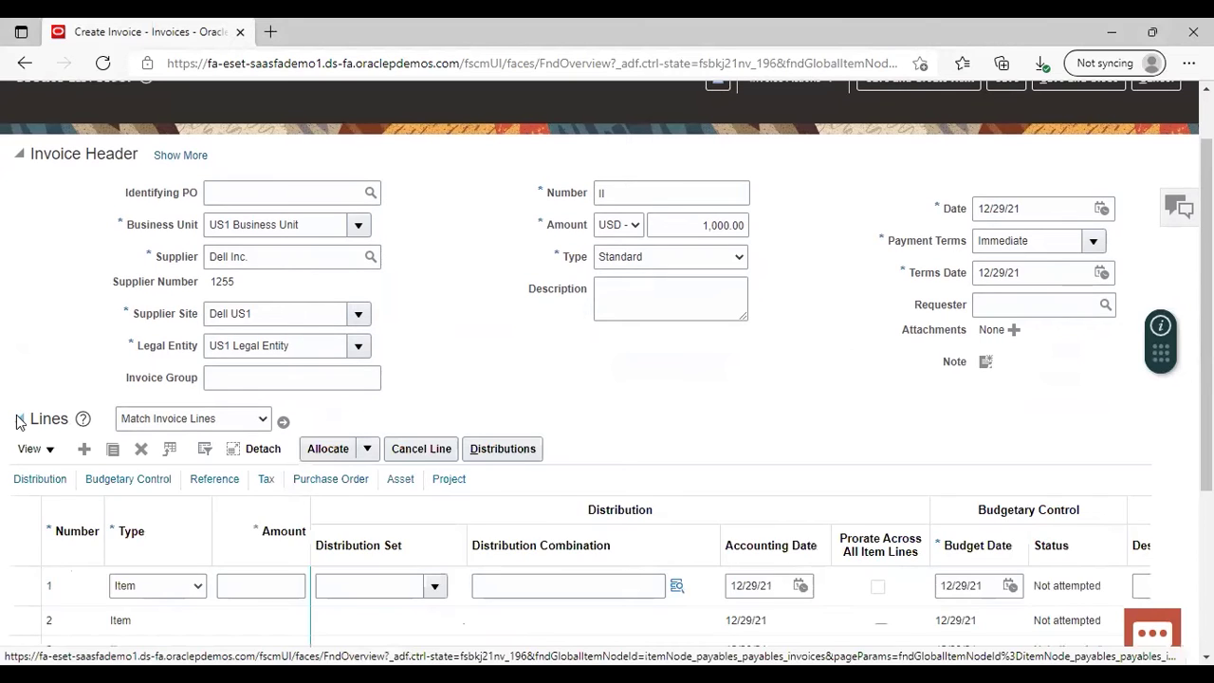
click(283, 585)
text(1000)
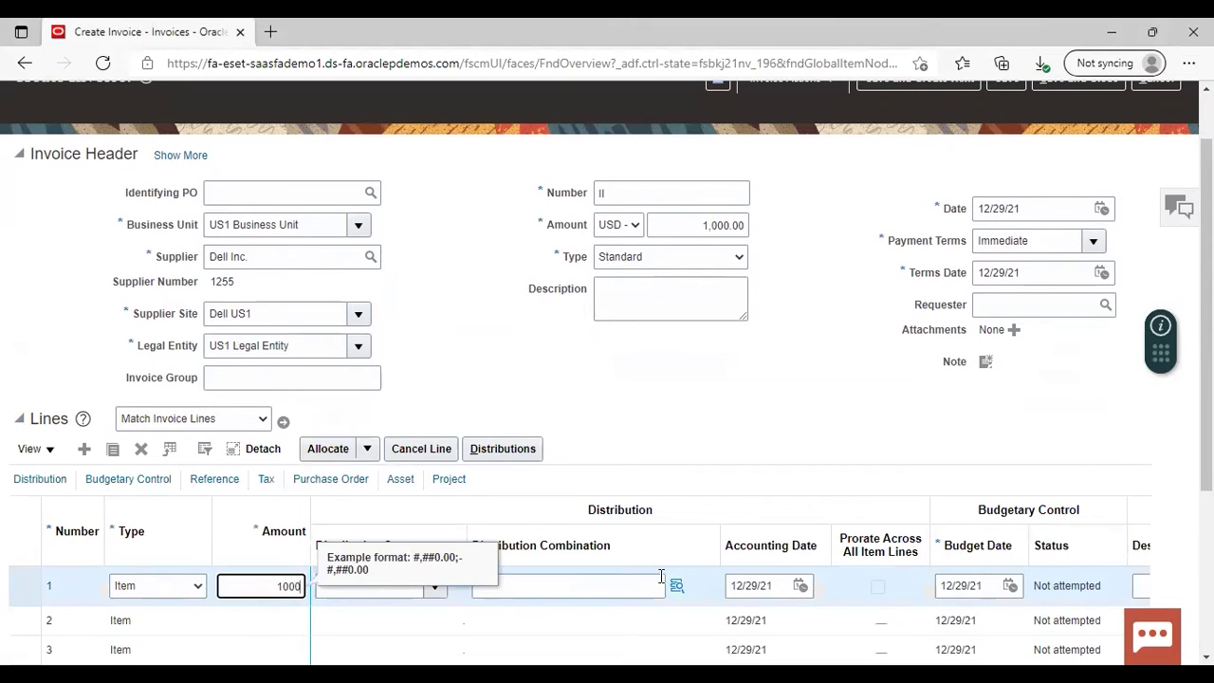
Step: For line 1's distribution combination, search for accounts whose description contains "expense"
click(676, 585)
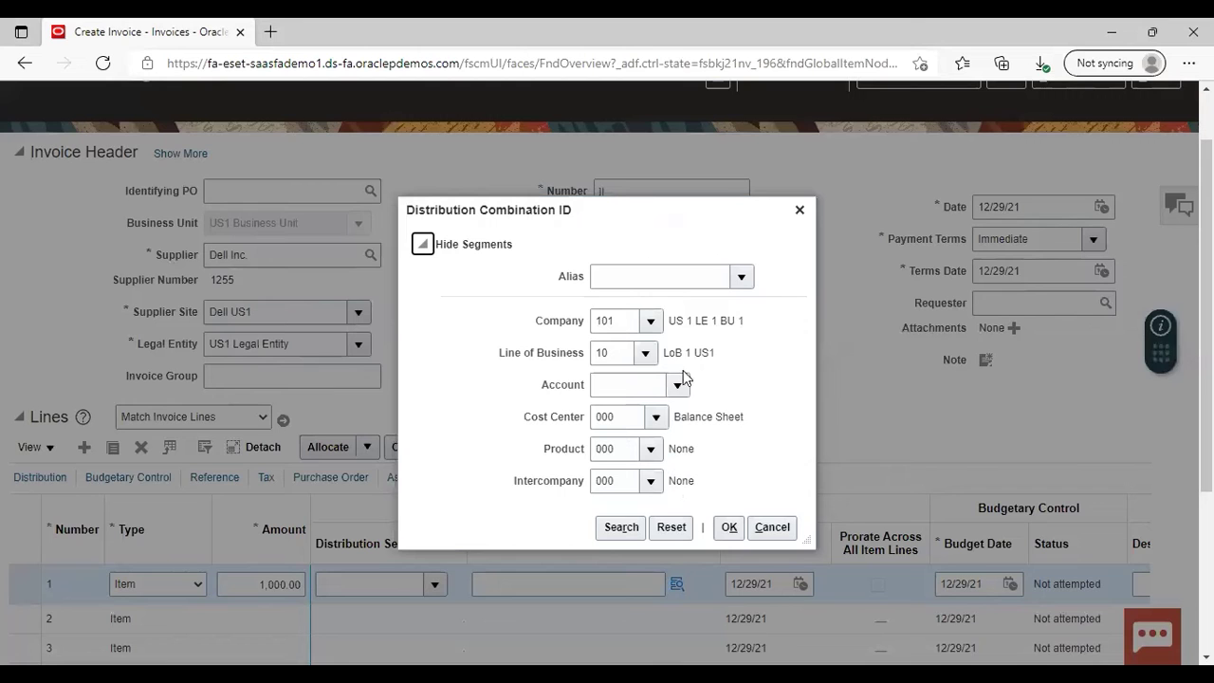
click(676, 383)
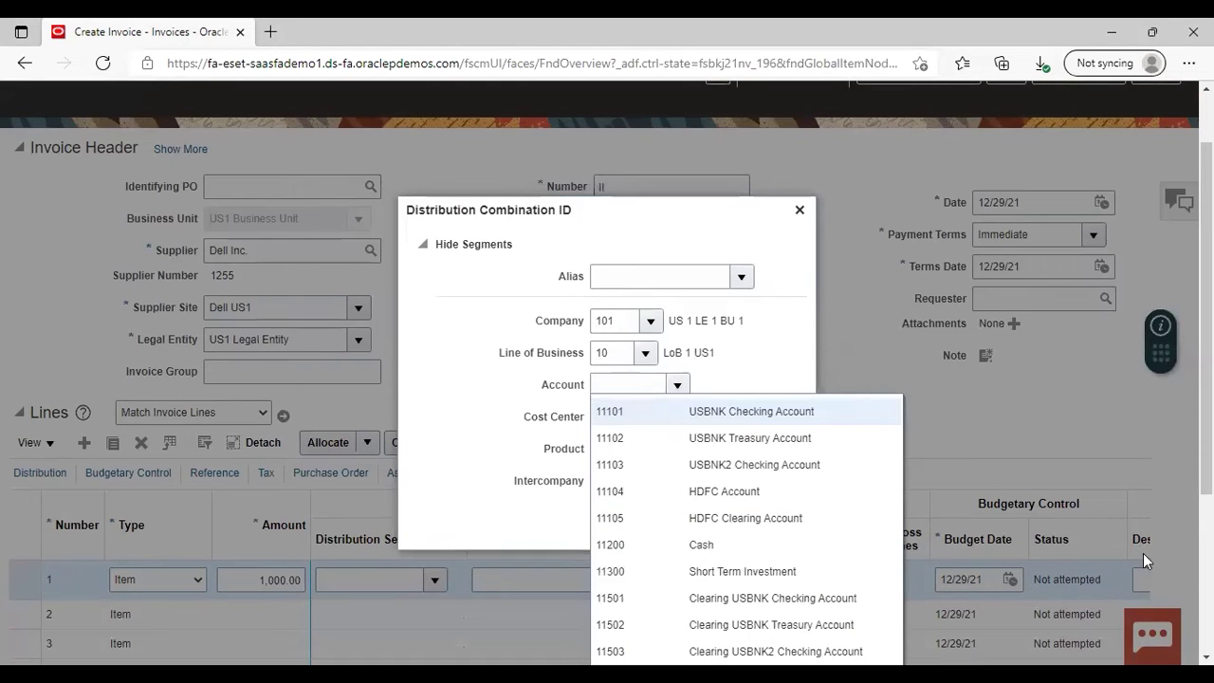
scroll(613, 446, down, 2)
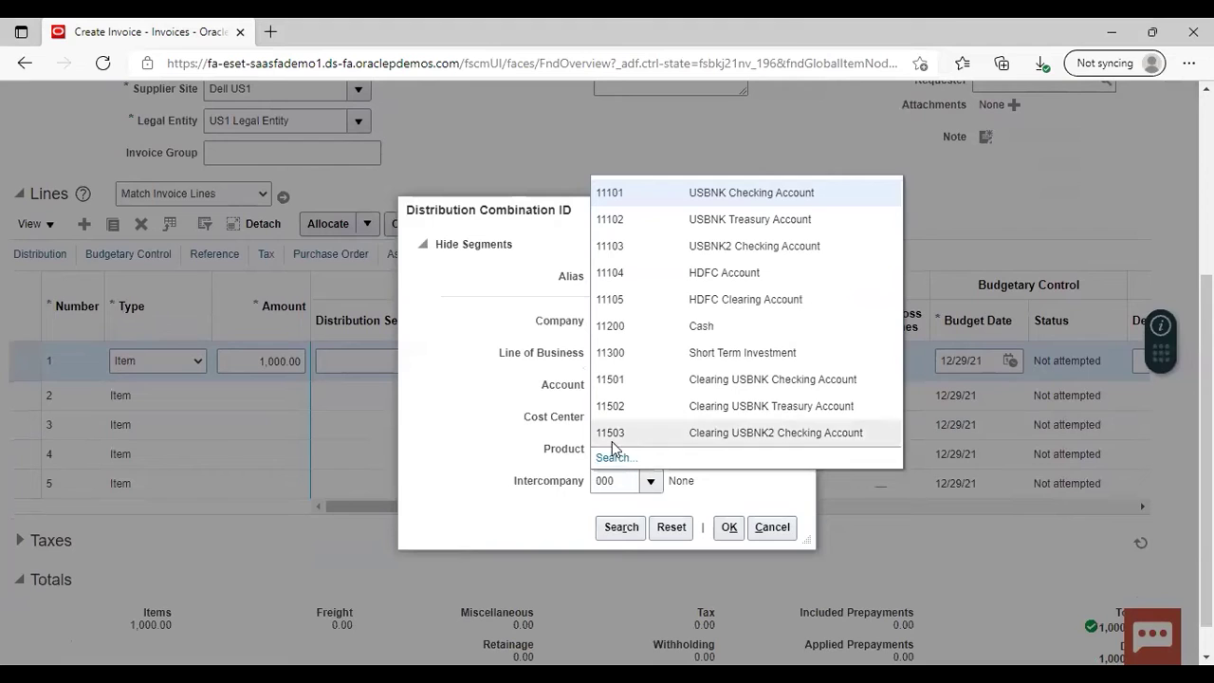
click(612, 457)
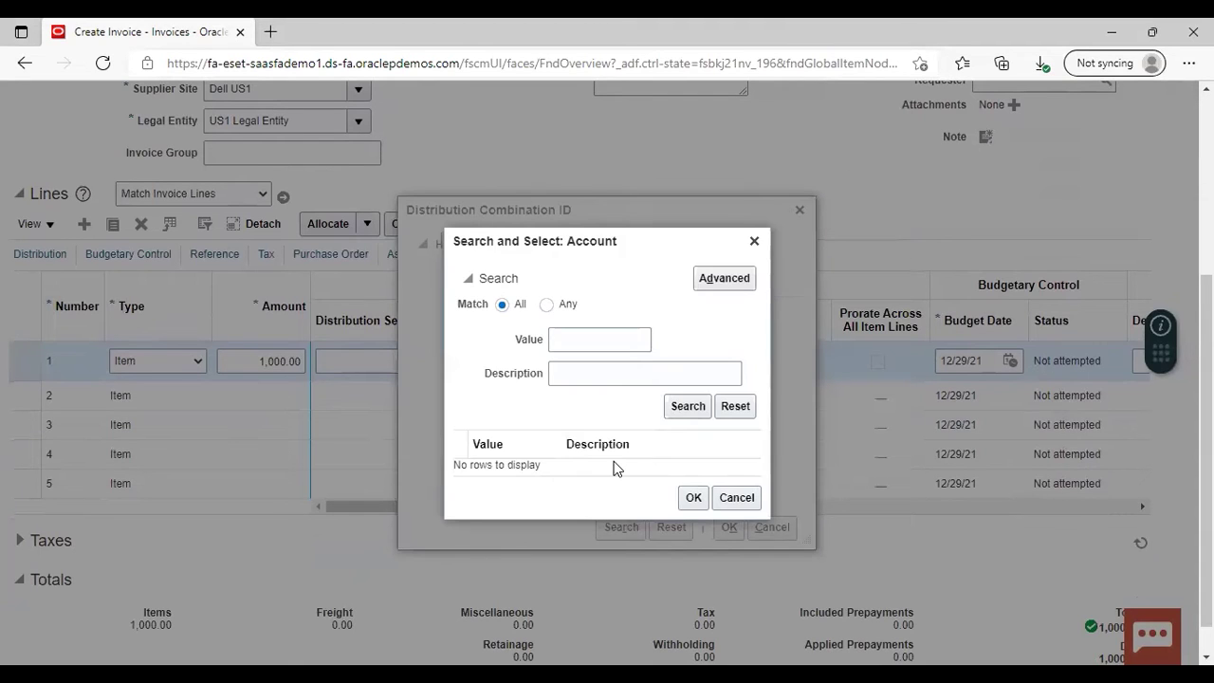
click(731, 281)
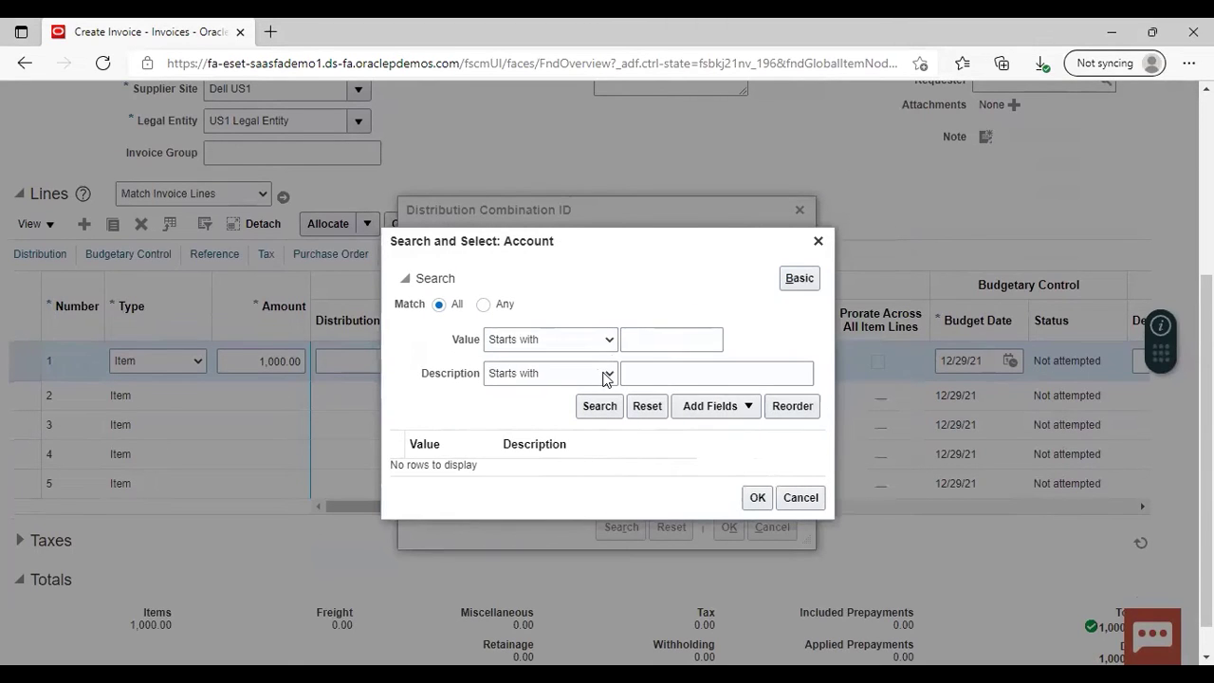
click(607, 374)
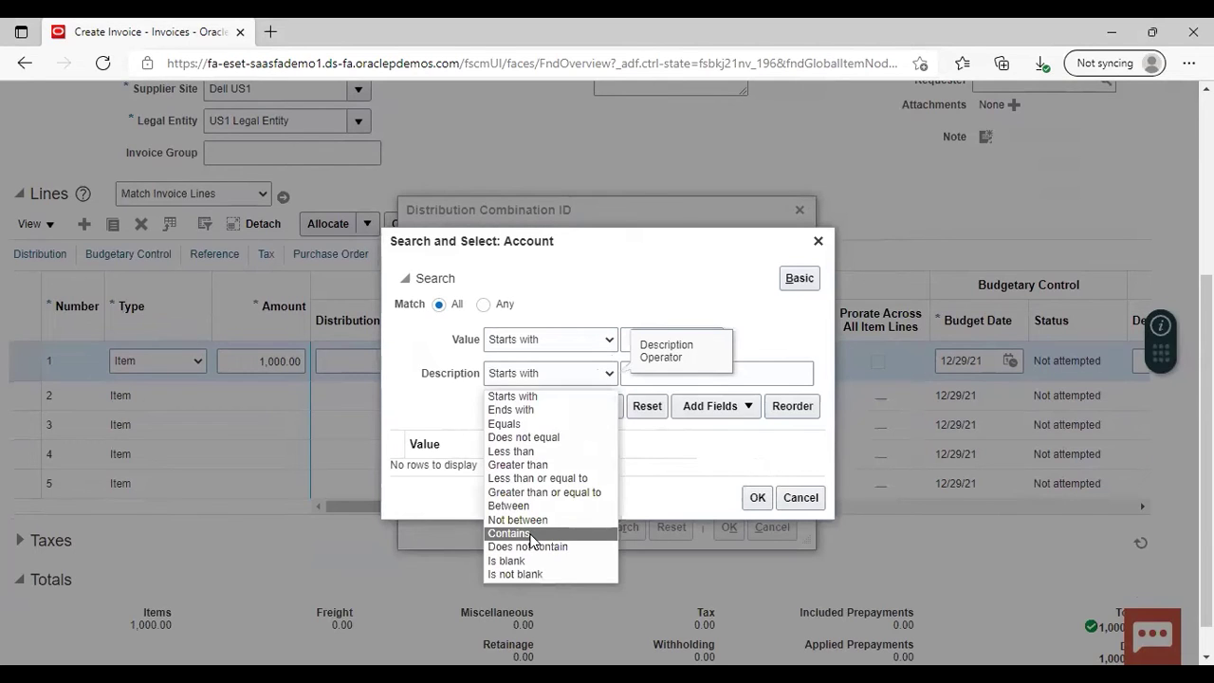
click(531, 537)
click(764, 372)
text(expense)
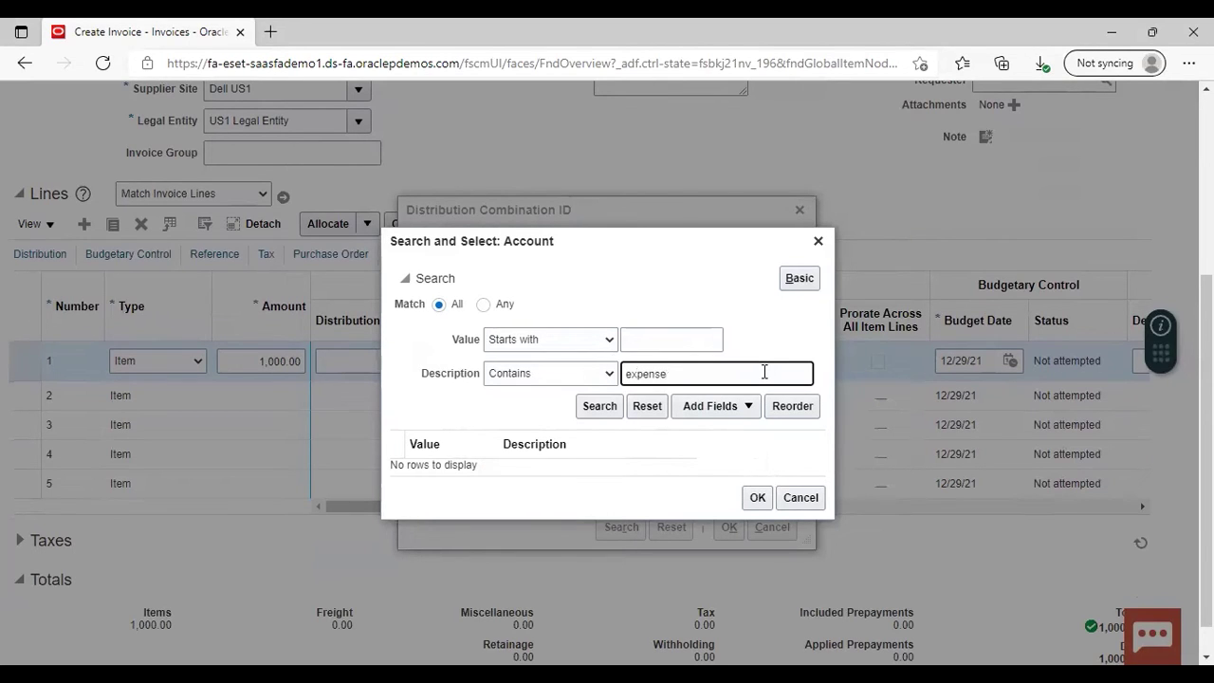
key(Return)
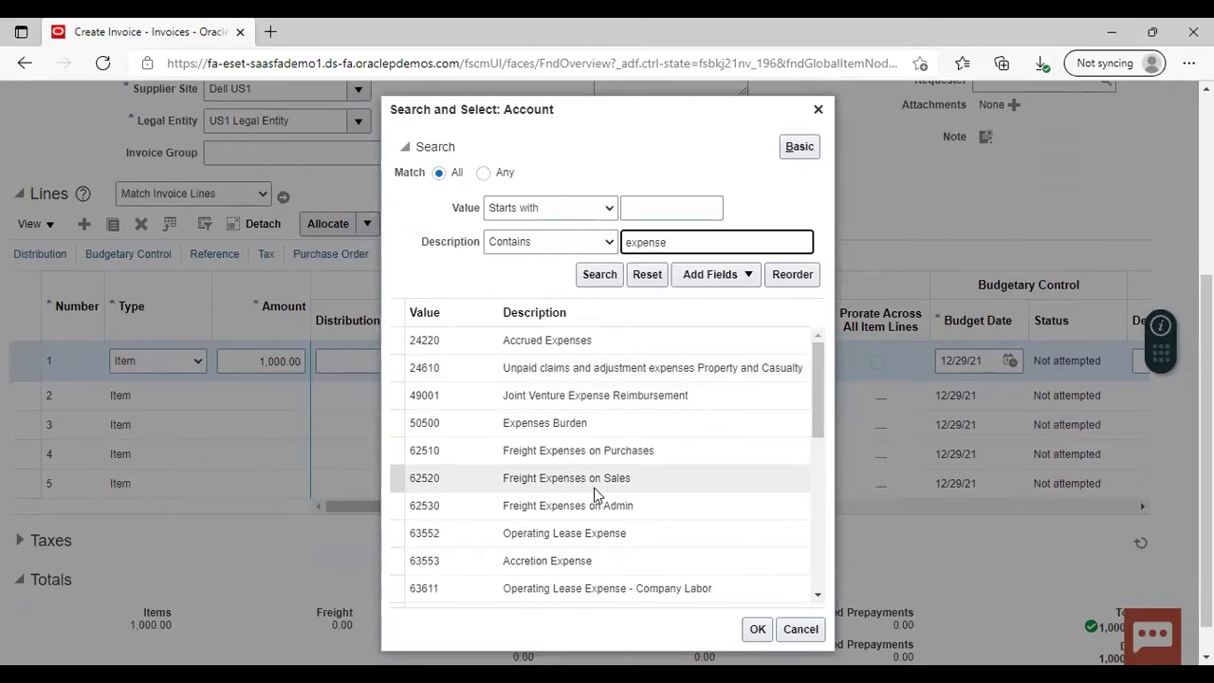
Step: Choose account 65410 Recruiting expenses and apply the distribution combination to line 1
click(817, 595)
click(818, 596)
click(817, 596)
click(817, 596)
click(817, 596)
click(818, 595)
click(675, 529)
click(756, 631)
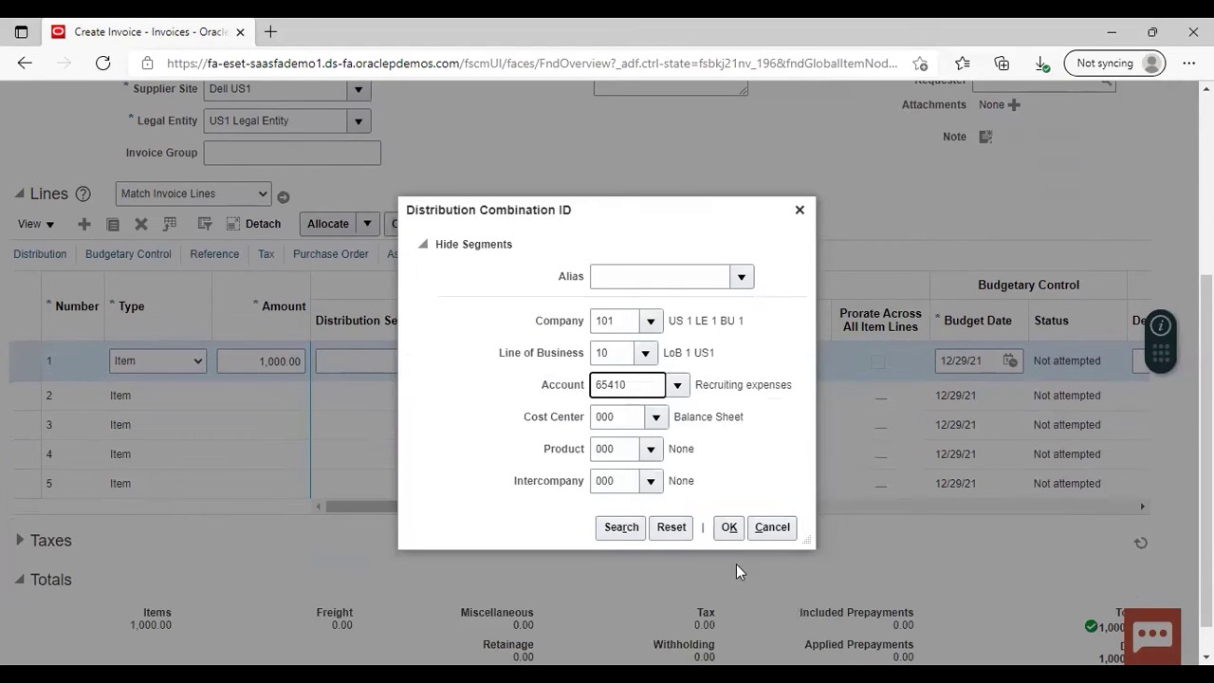
click(729, 529)
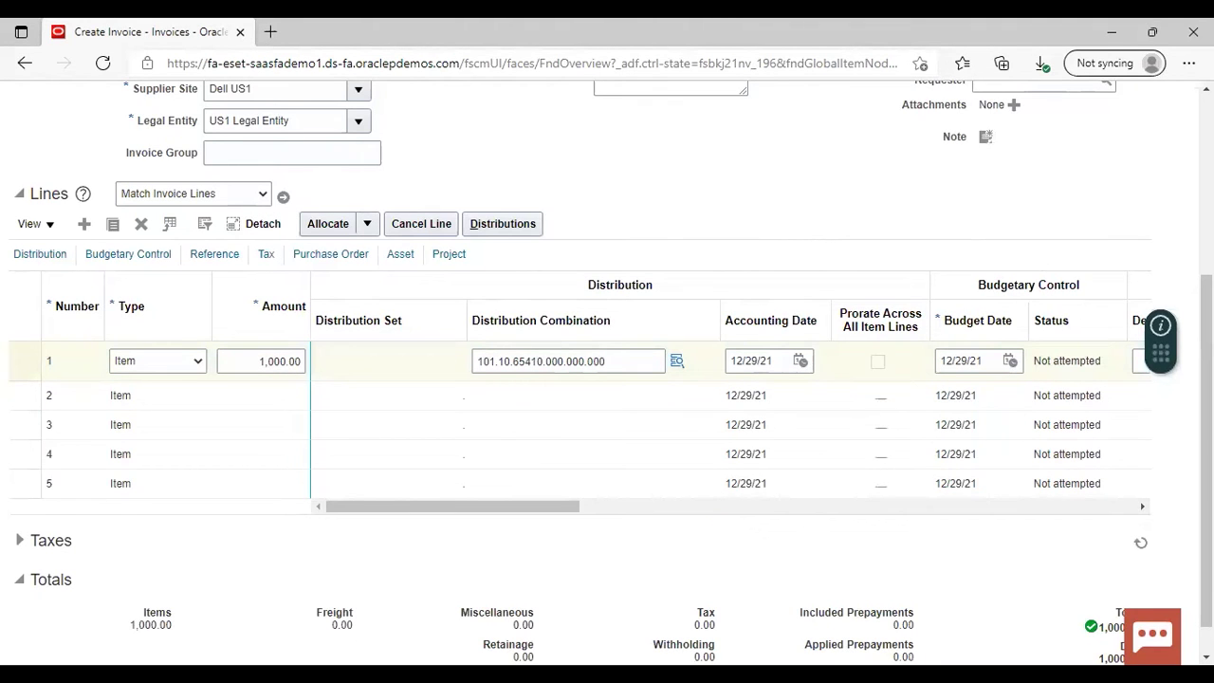
Step: Open the invoice's installments to examine the due date, gross amount and payment method, and close them without changes
scroll(606, 380, up, 4)
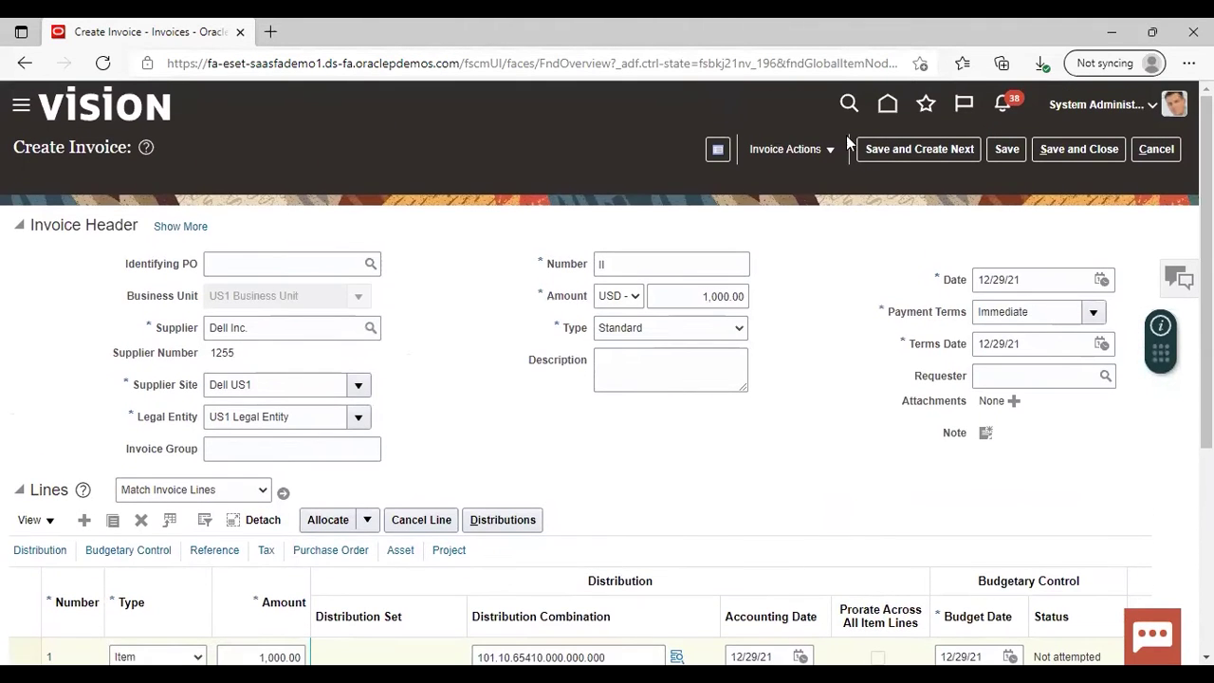
click(804, 149)
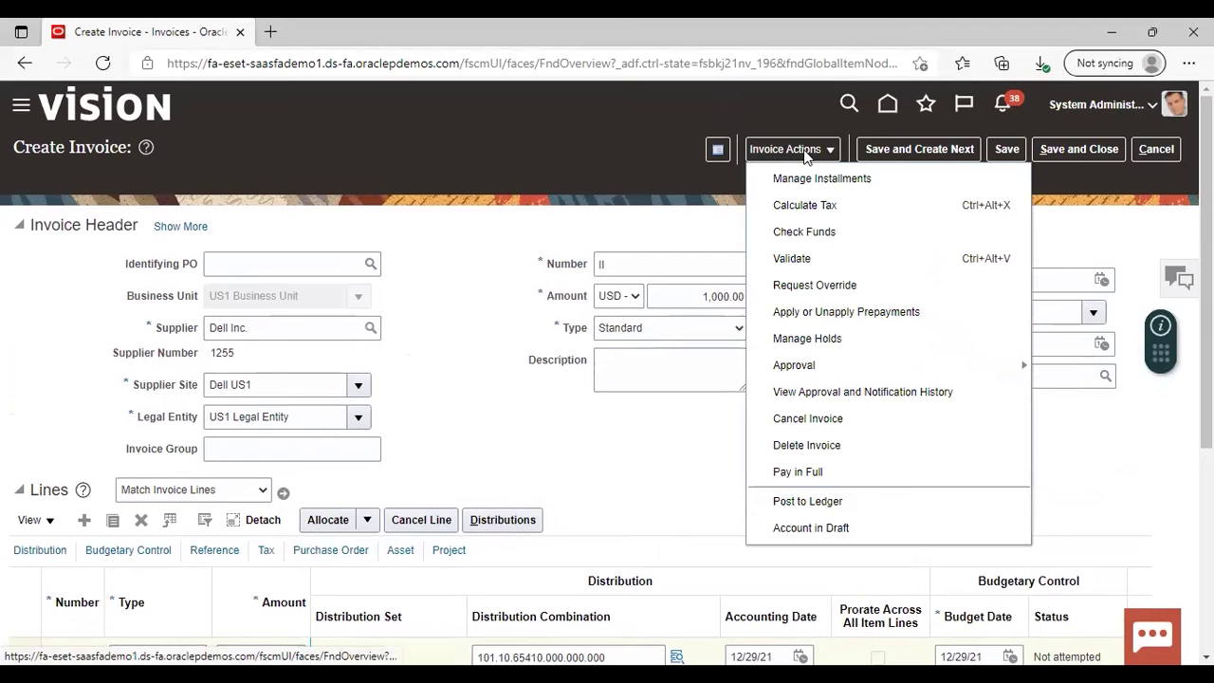
click(799, 178)
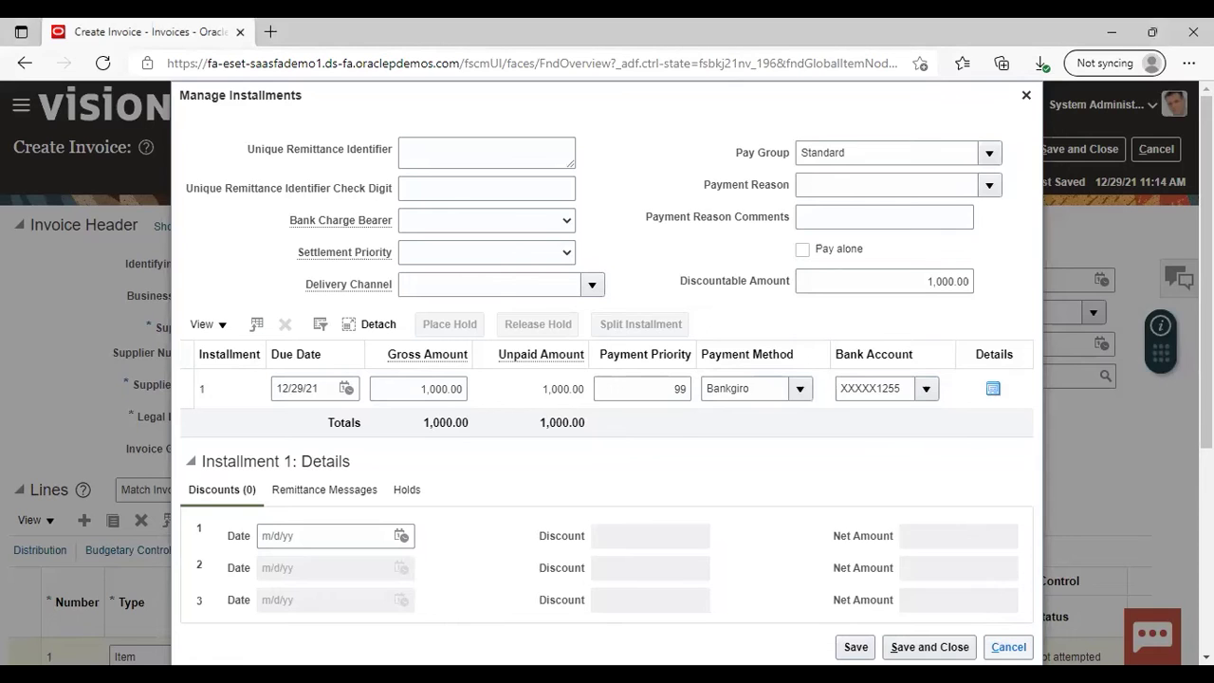
click(1008, 647)
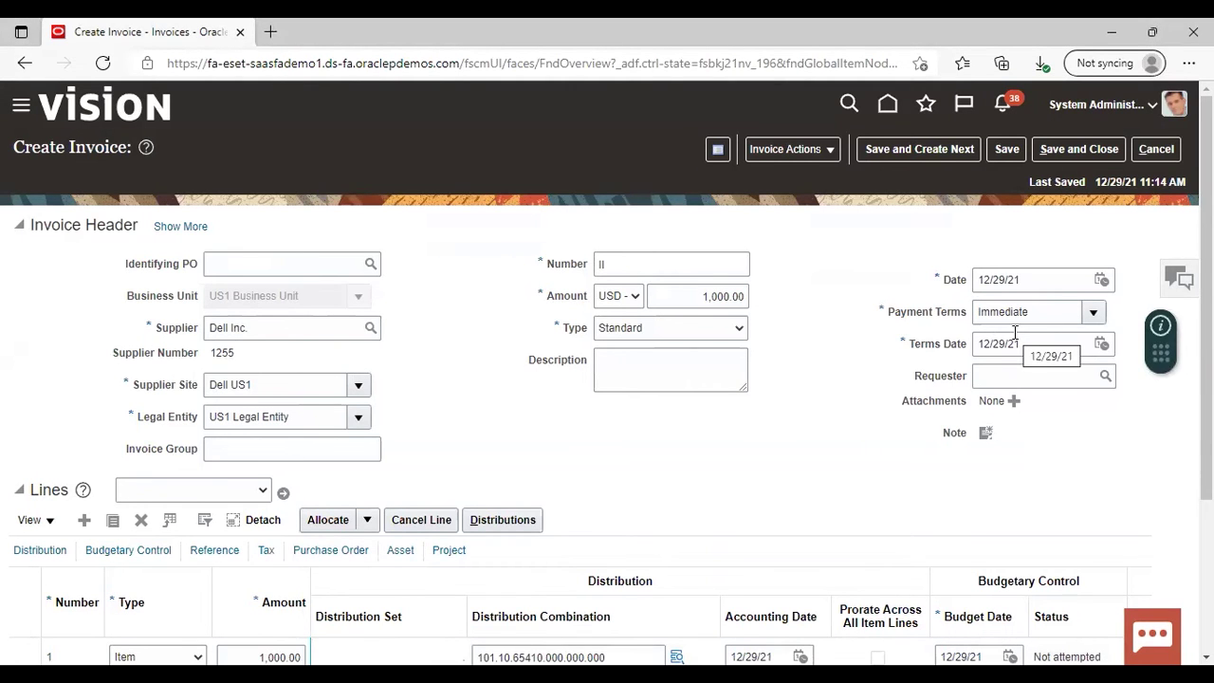
Step: In the invoice's installments, split installment 1 into two installments of 500, and split installment 2 into two of 250
click(778, 148)
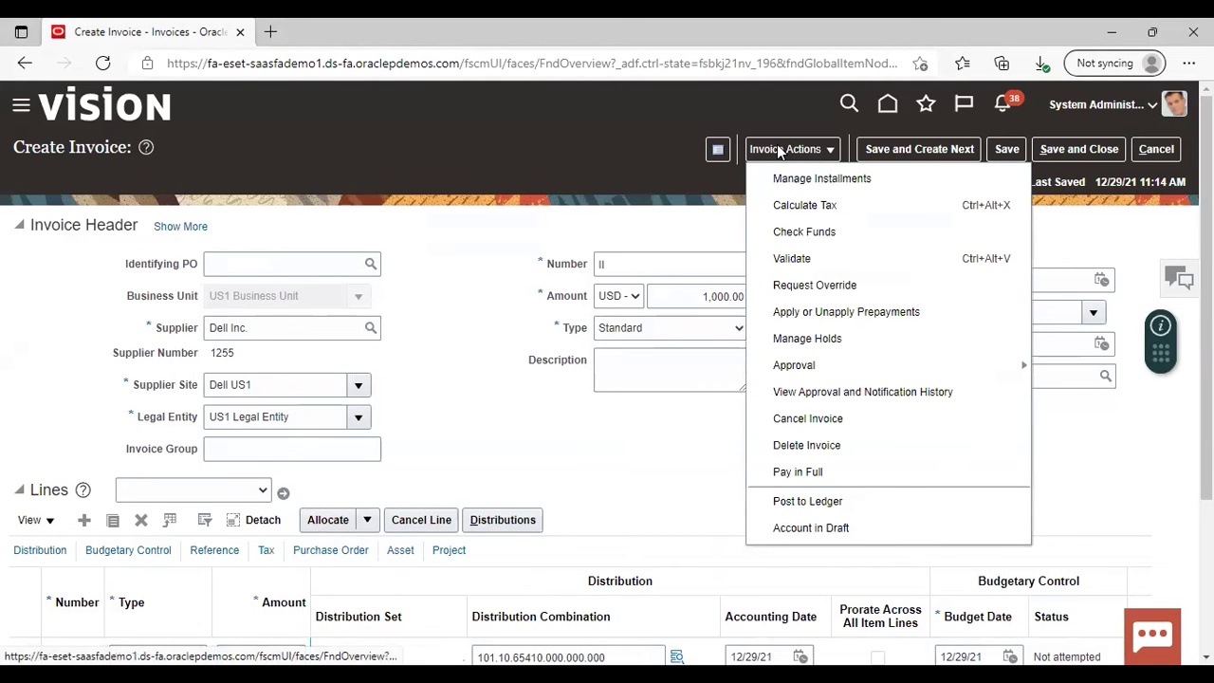
click(797, 179)
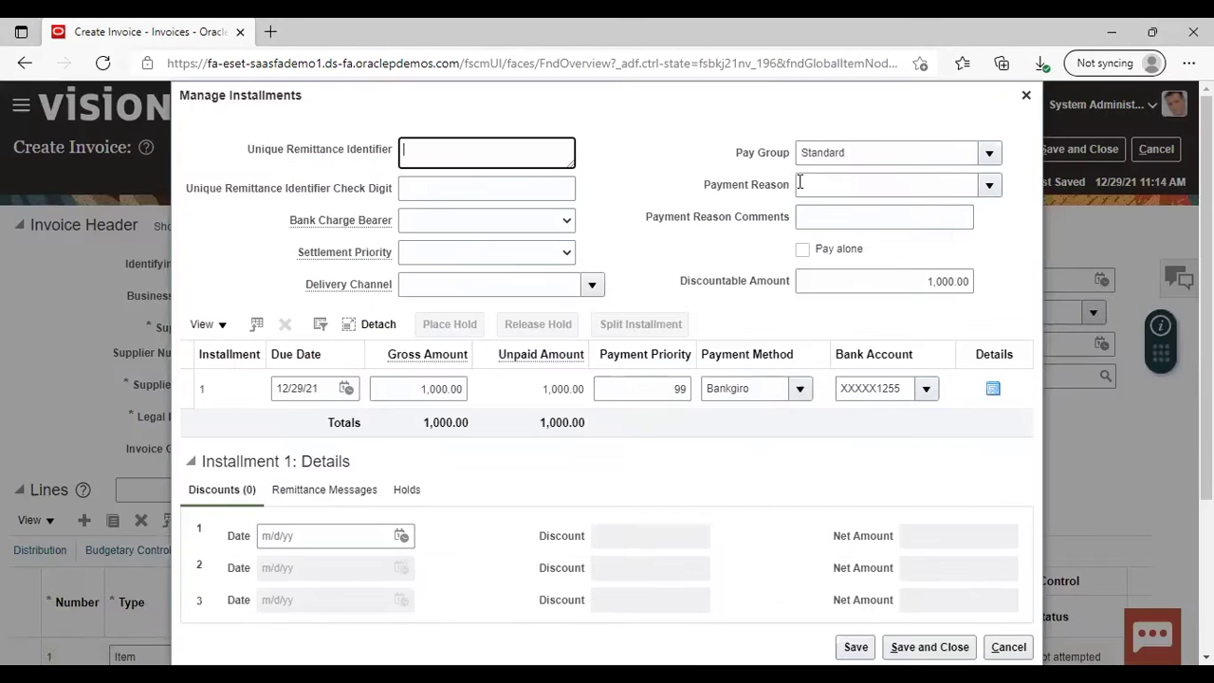
click(227, 388)
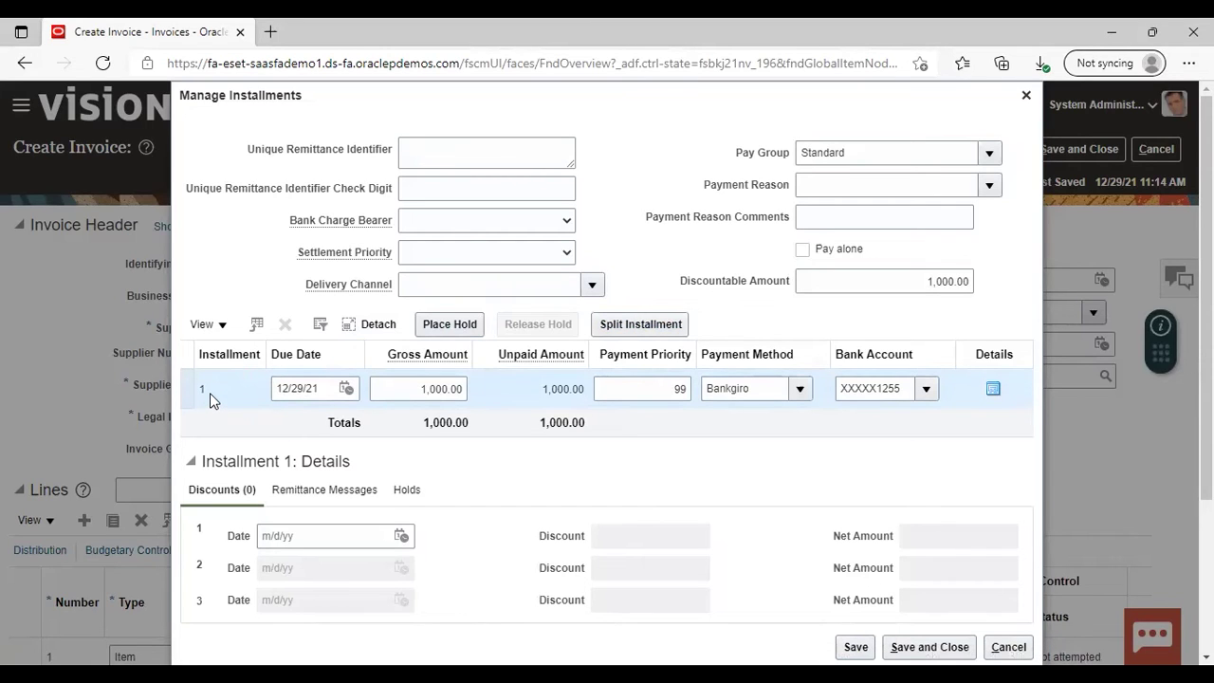
click(630, 327)
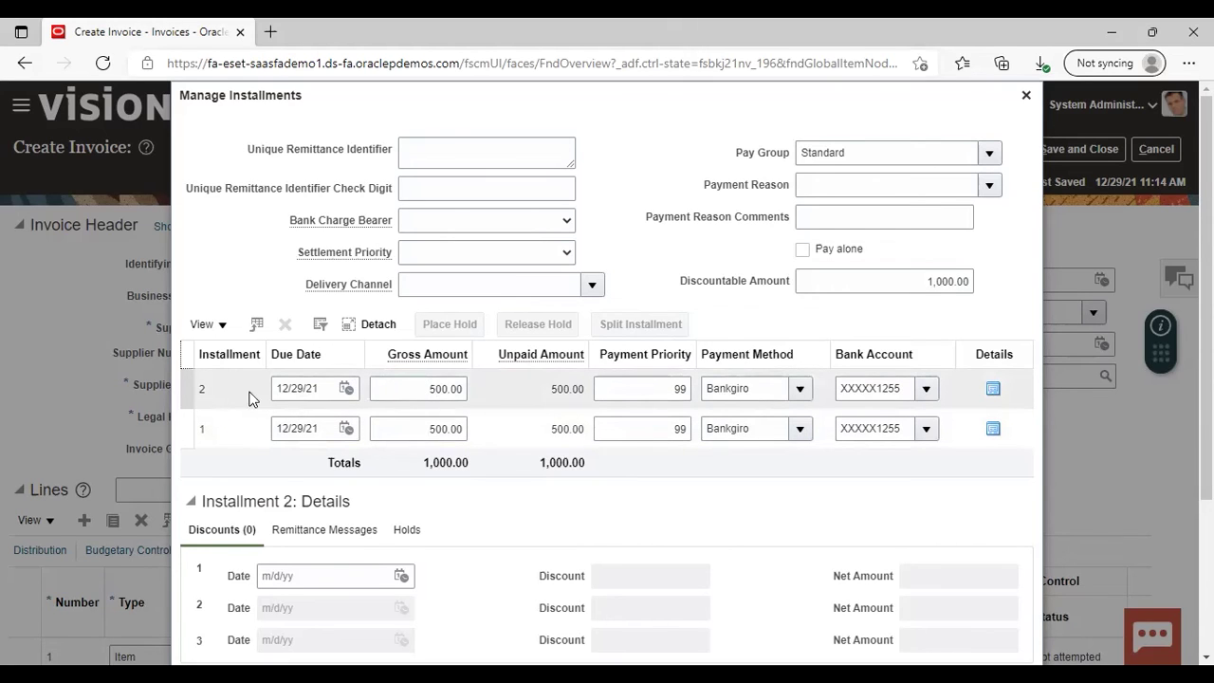
click(208, 389)
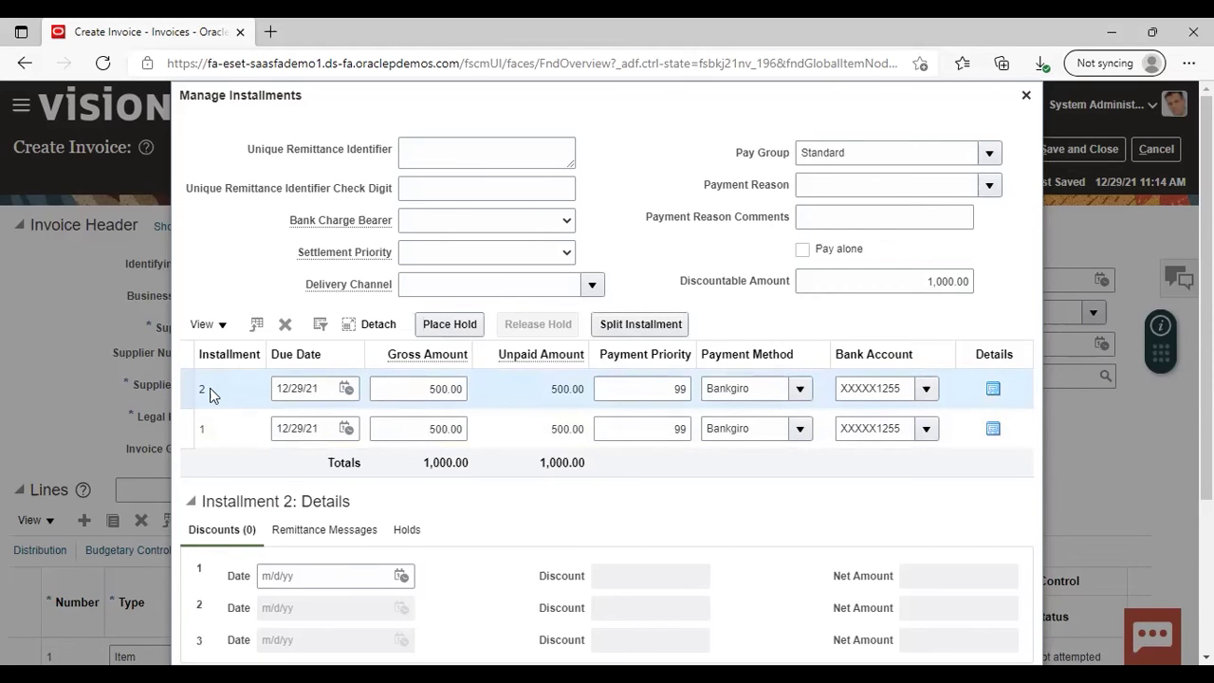
click(637, 324)
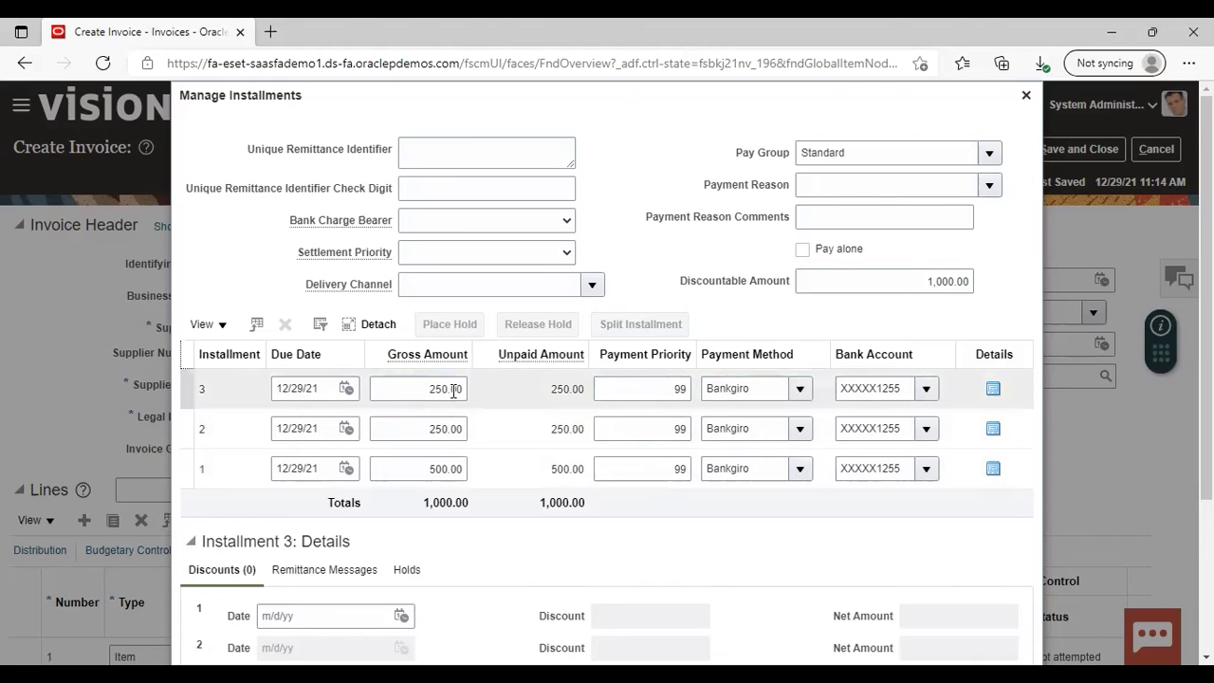
click(318, 388)
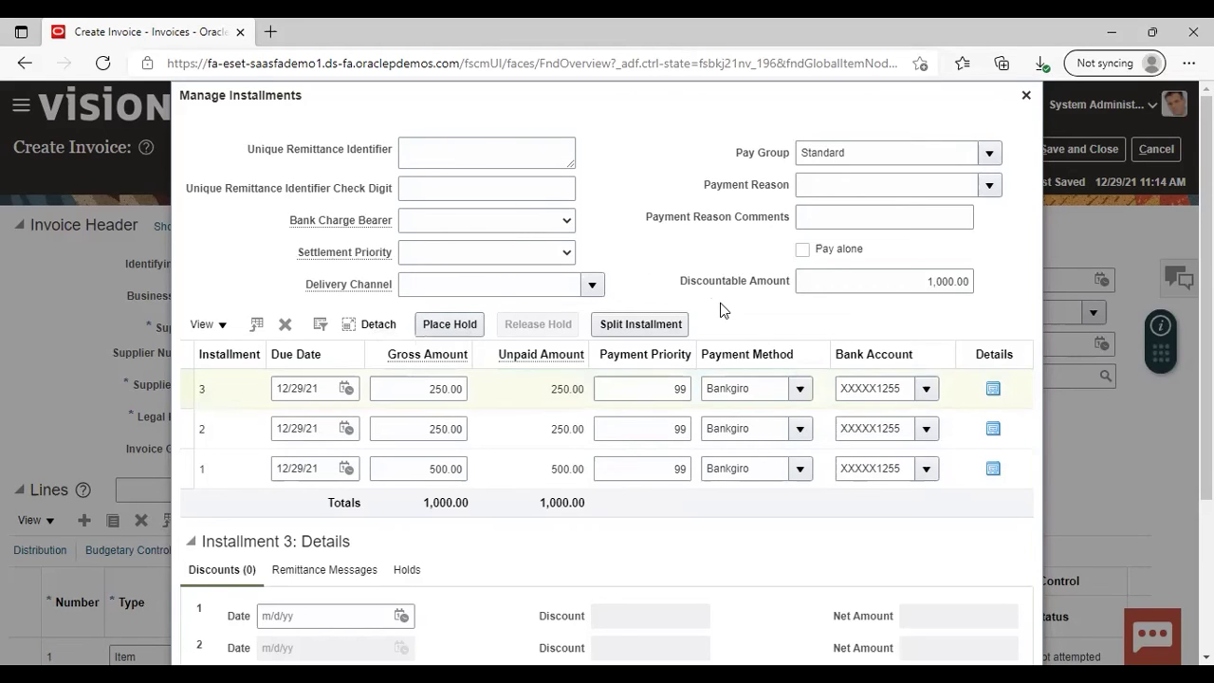
click(773, 397)
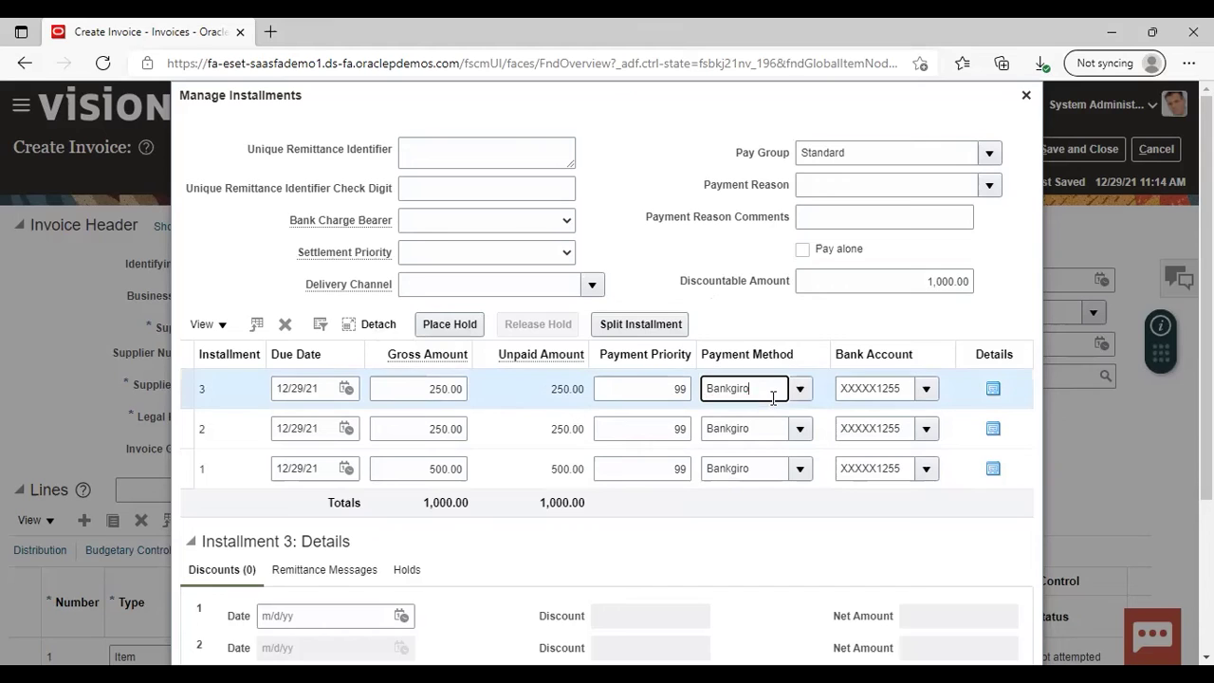
click(821, 310)
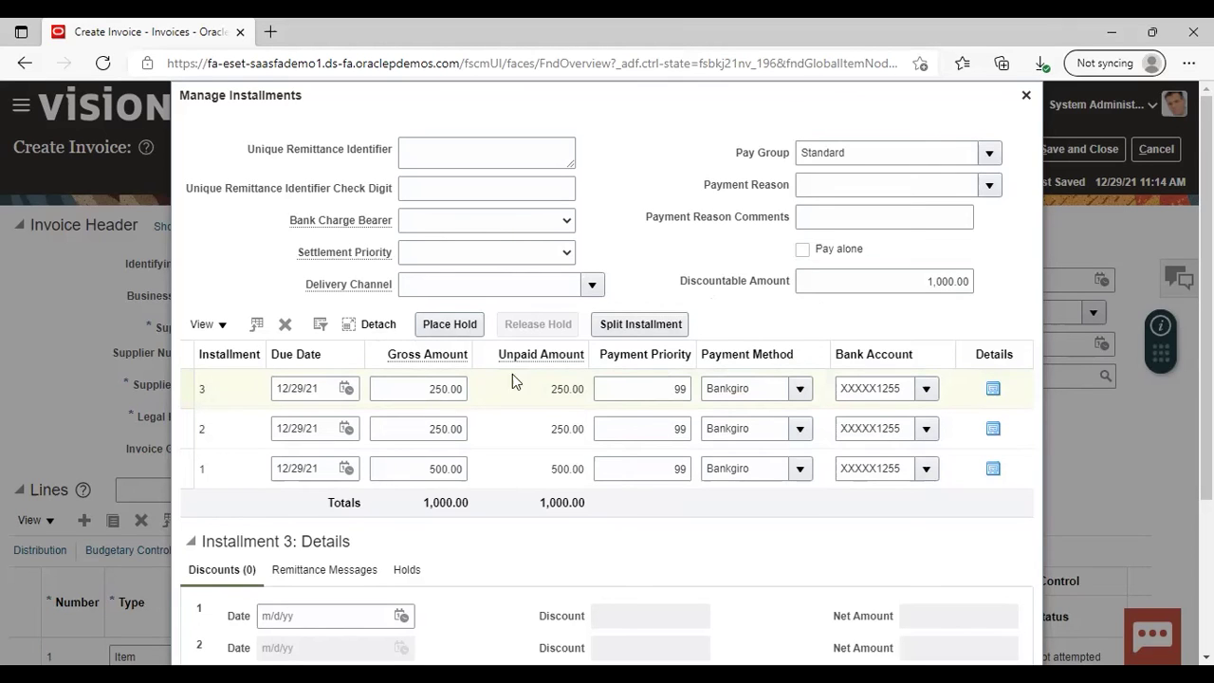
Step: Place a hold on installment 3 and release it again
click(219, 390)
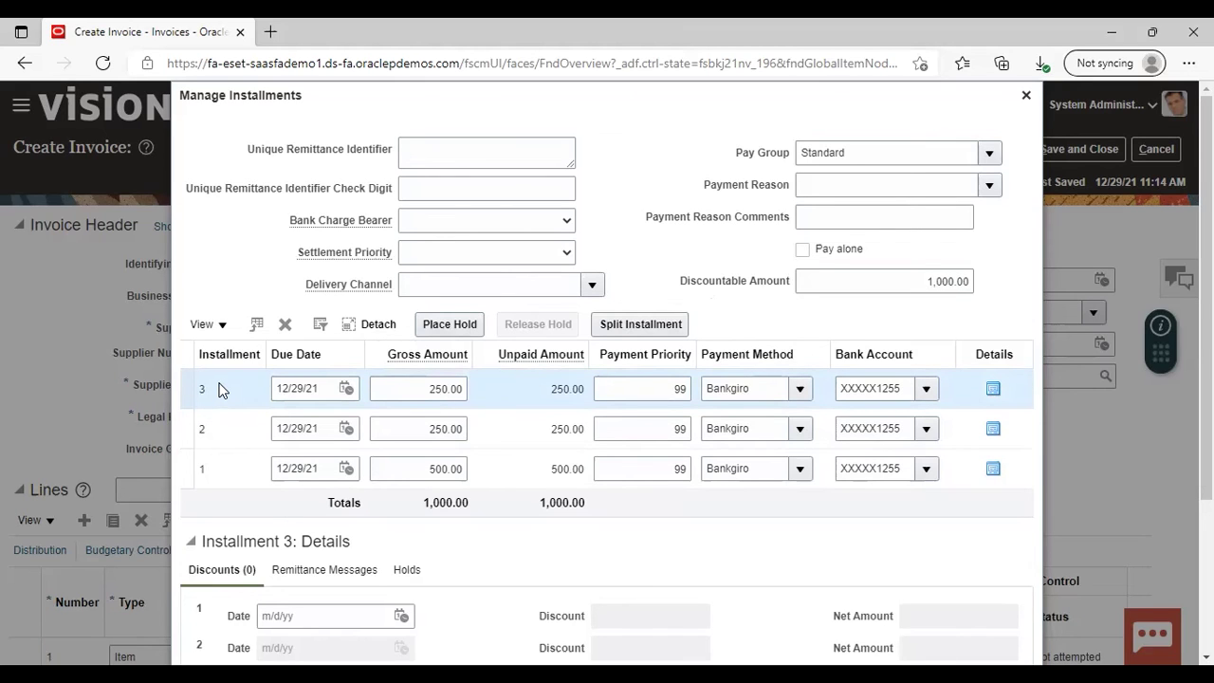
click(452, 325)
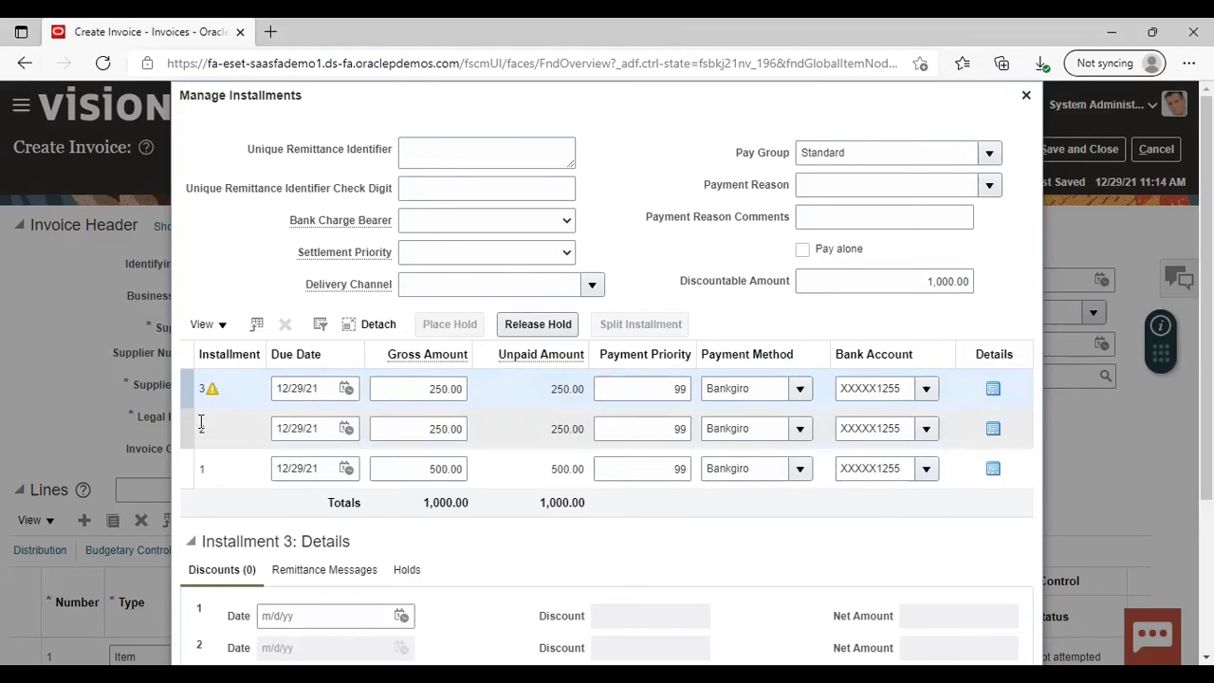
mouse_move(210, 396)
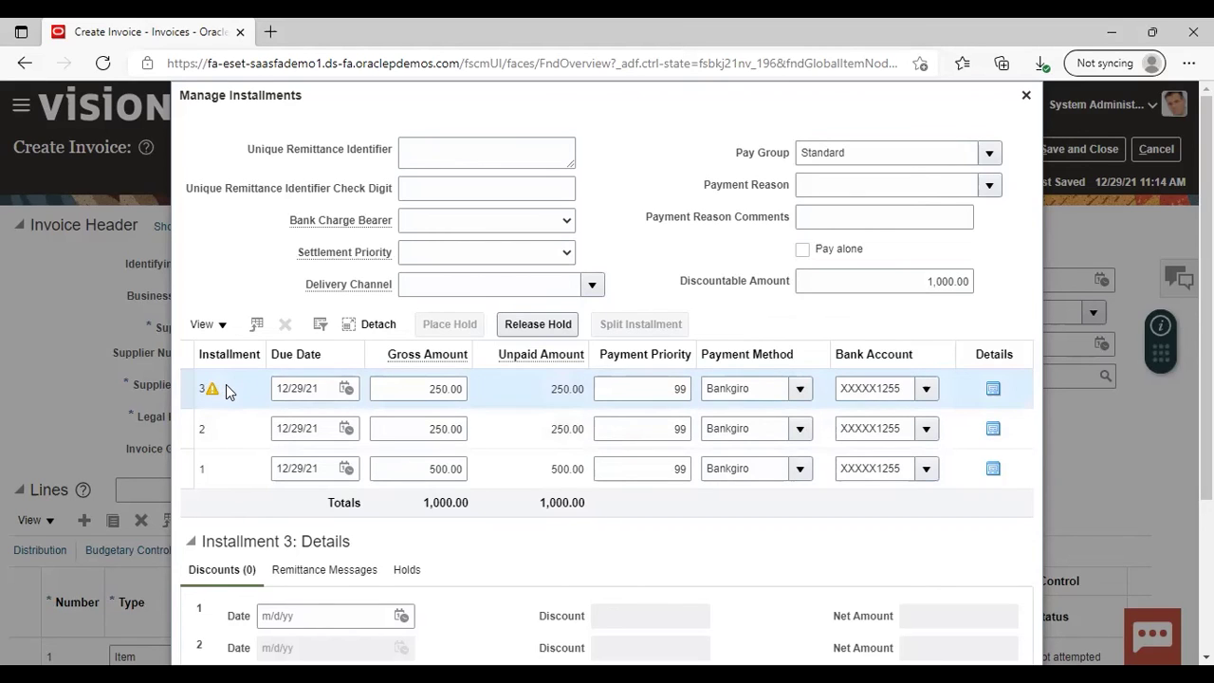
click(539, 324)
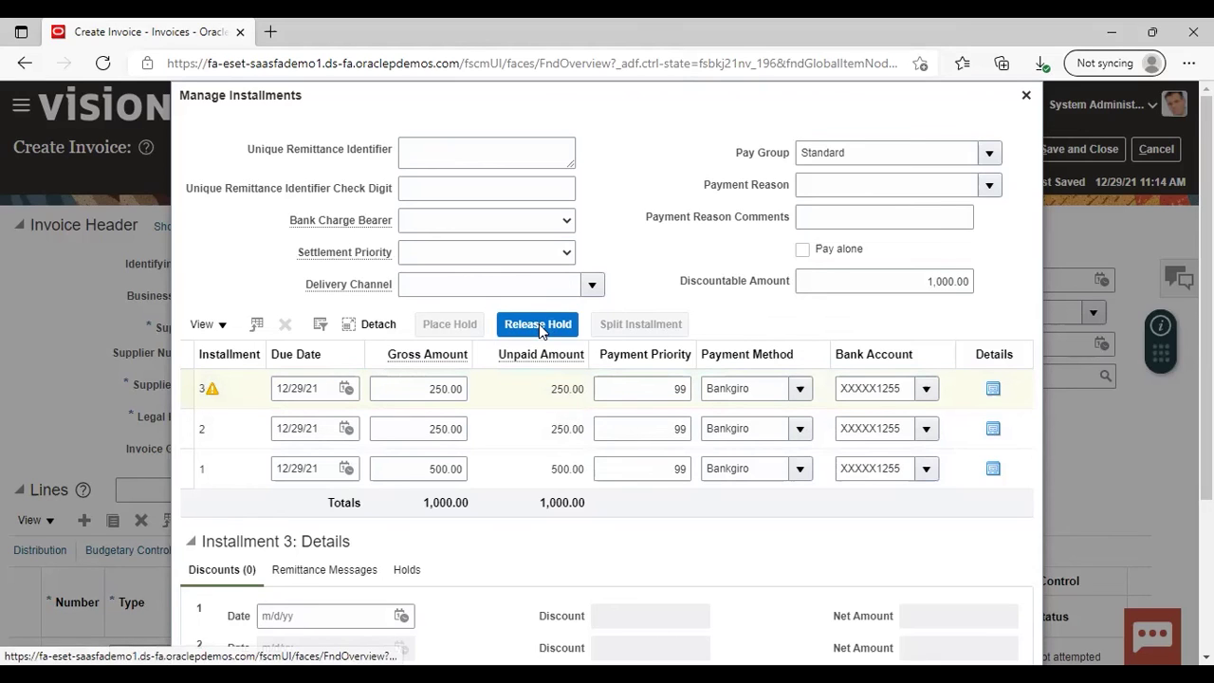
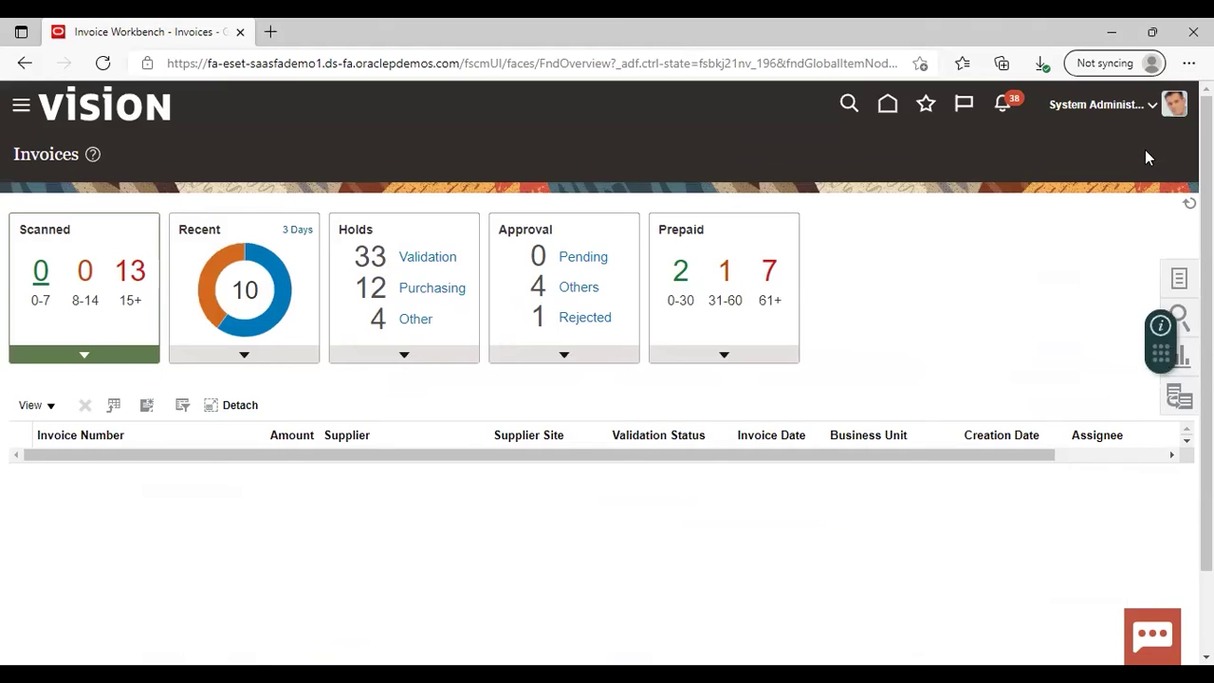
Step: Go to Setup and Maintenance and open FIN Implementation Project from the list of implementation projects
click(1100, 106)
click(851, 366)
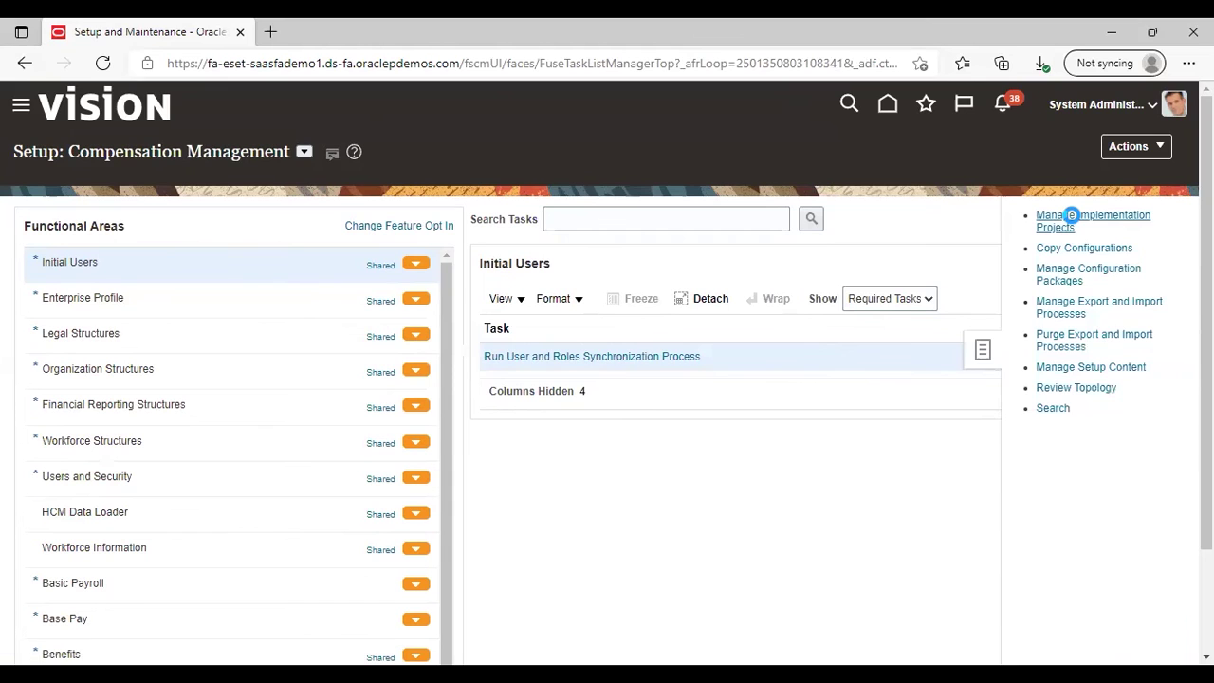
click(1071, 215)
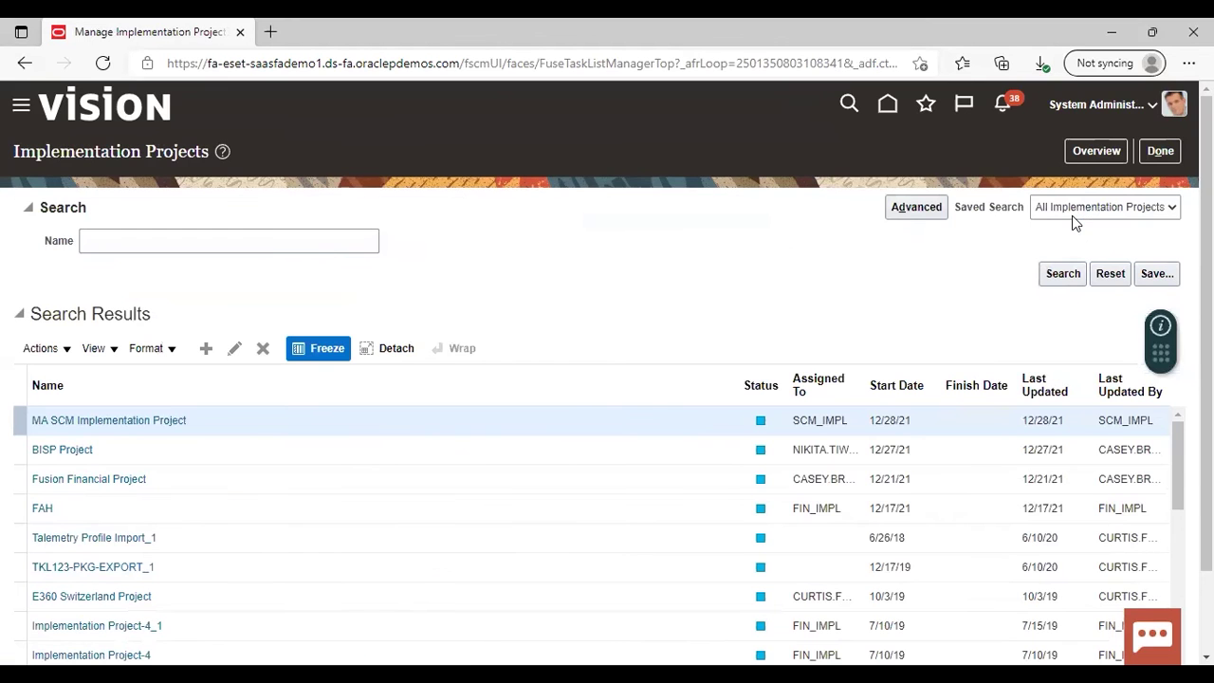
click(1179, 558)
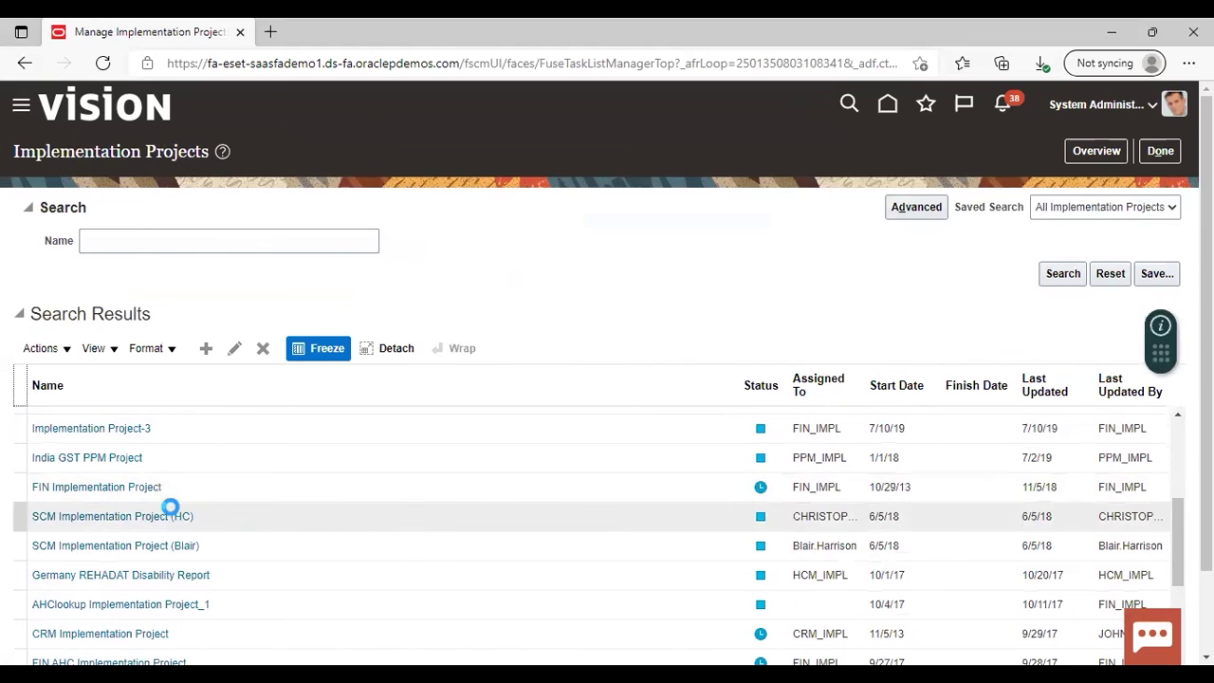
click(120, 489)
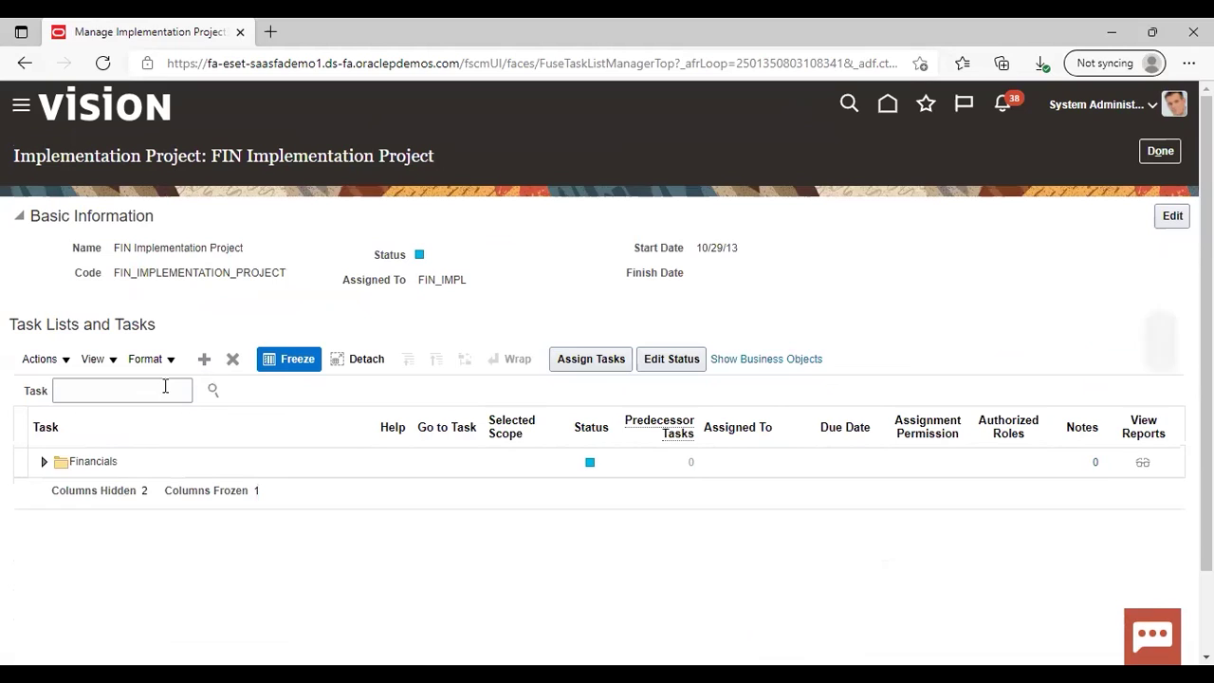
Step: Search the project's tasks for "manage invoice options" and open the Manage Invoice Options task for US1 Business Unit
click(165, 388)
text(ma)
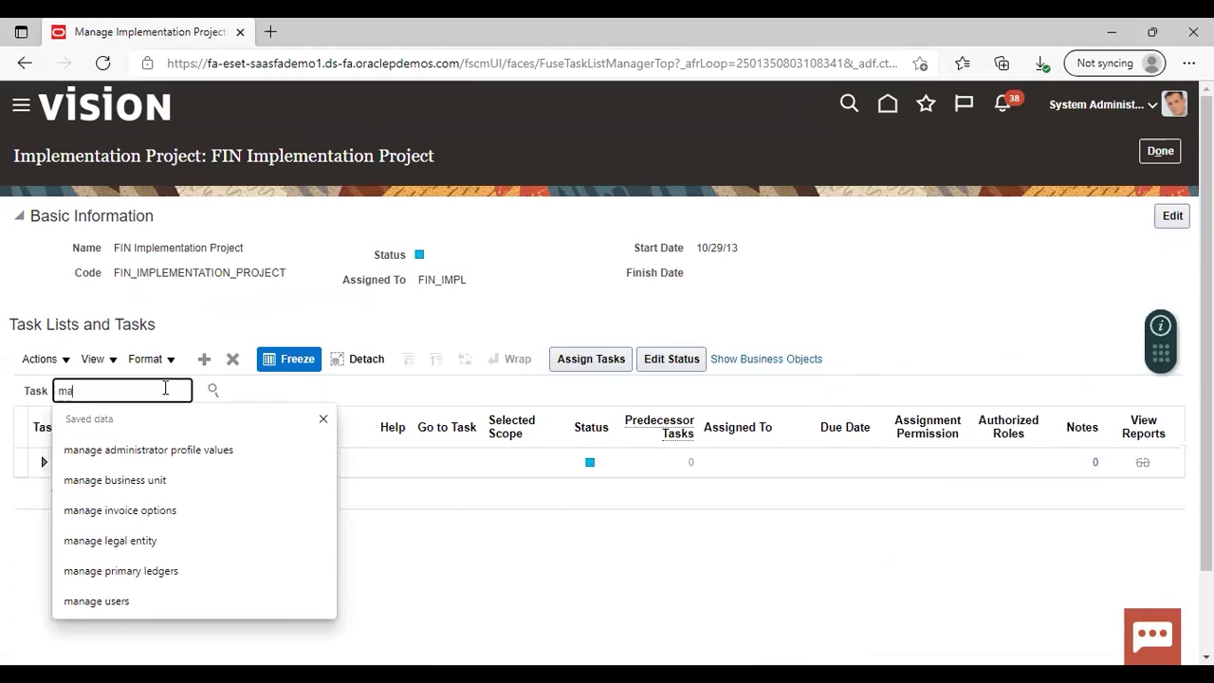
text(nage invoice options)
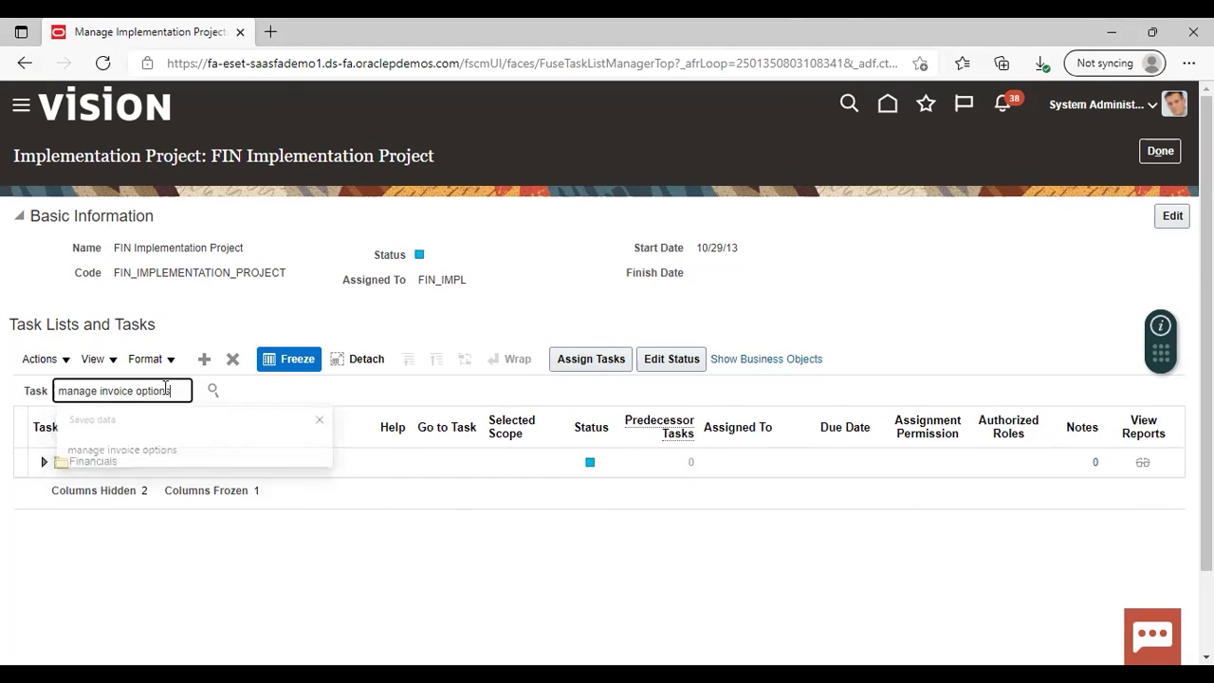
key(Return)
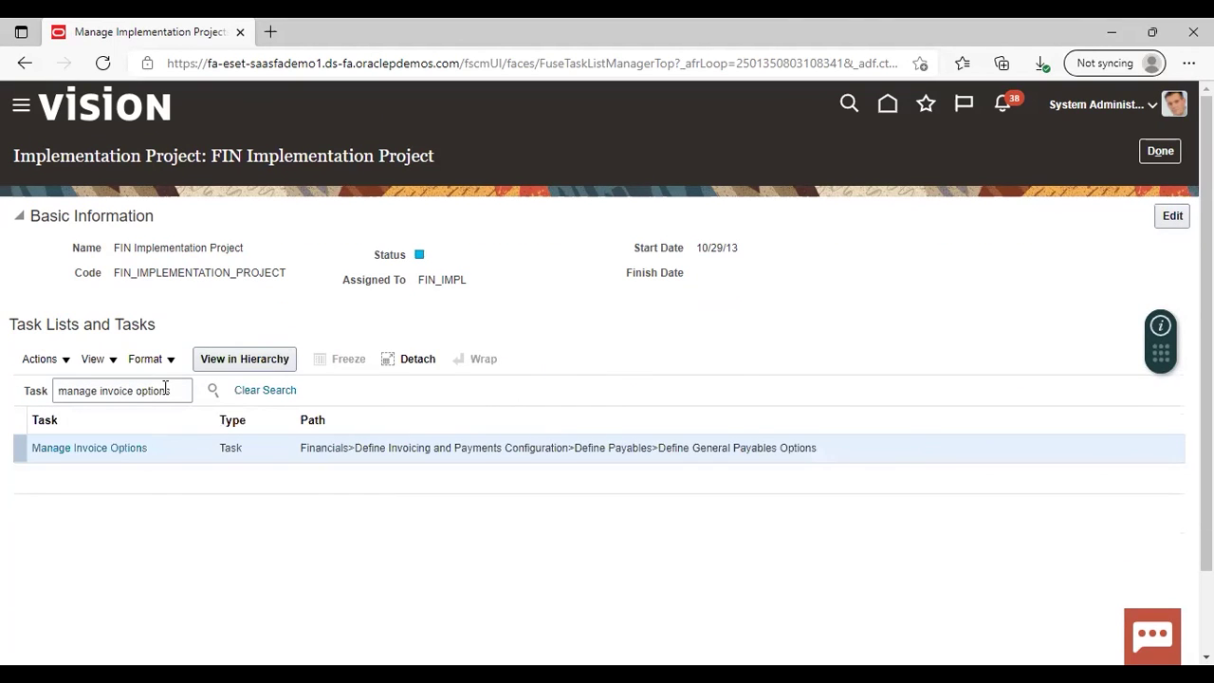
click(102, 446)
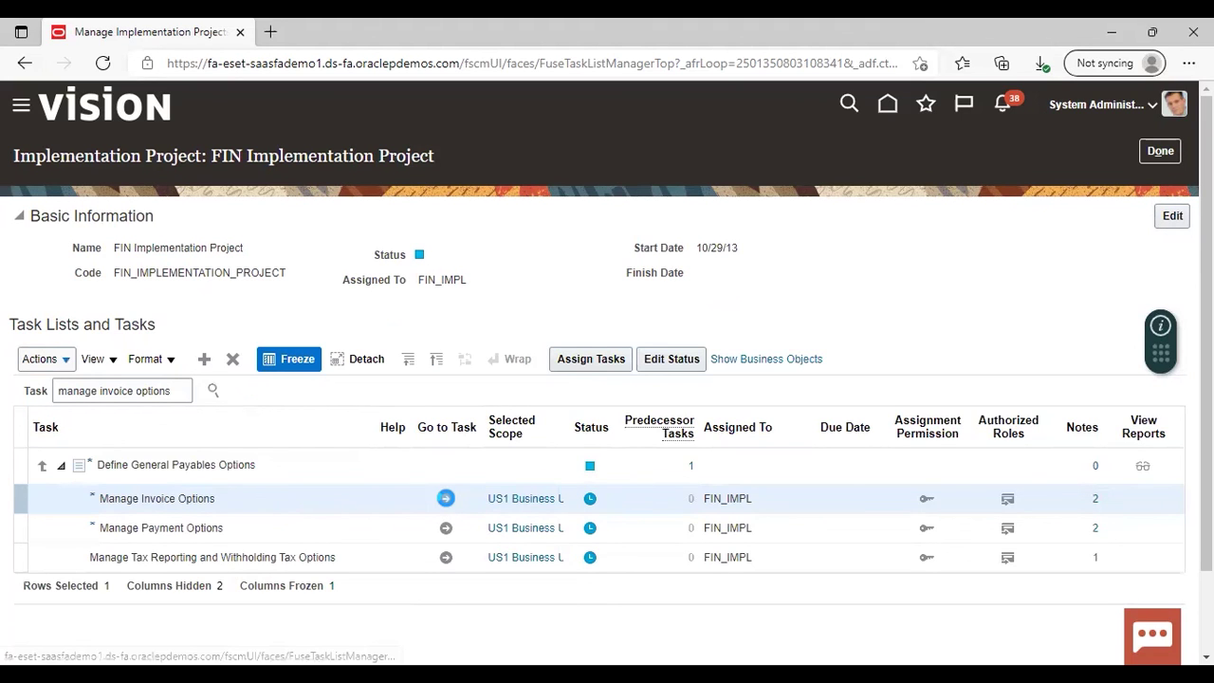
click(446, 498)
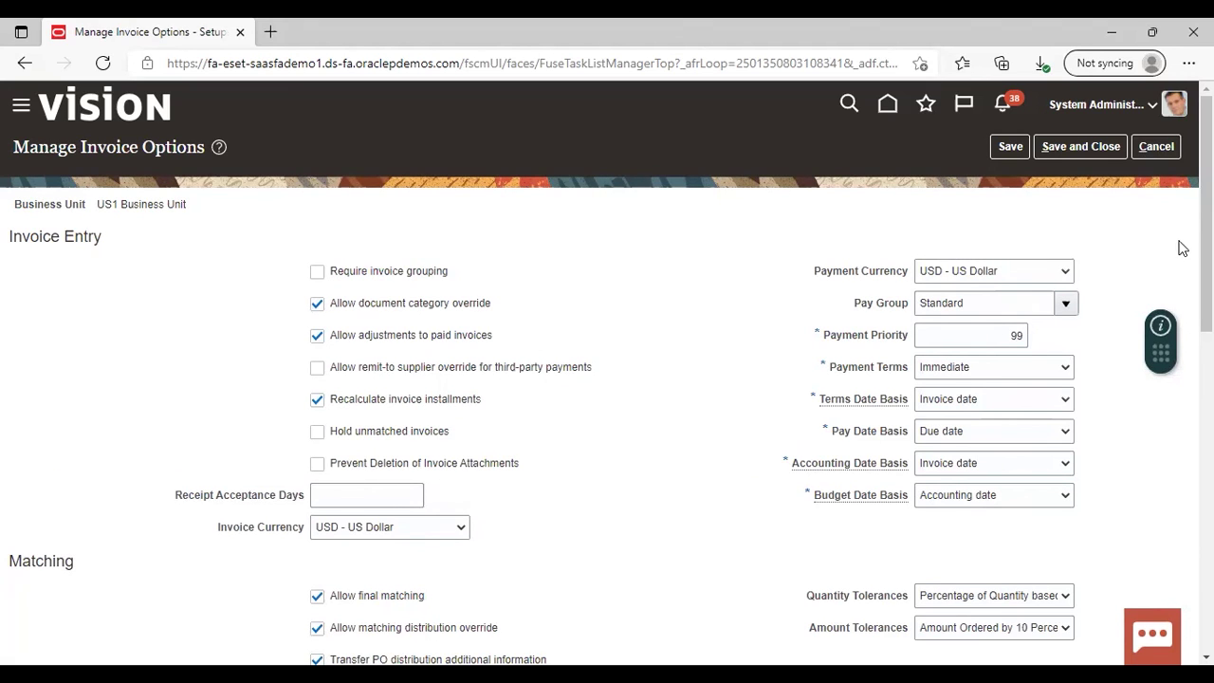
Step: Examine the invoice entry, matching and discount options, including Recalculate invoice installments, and leave without saving
scroll(607, 379, down, 3)
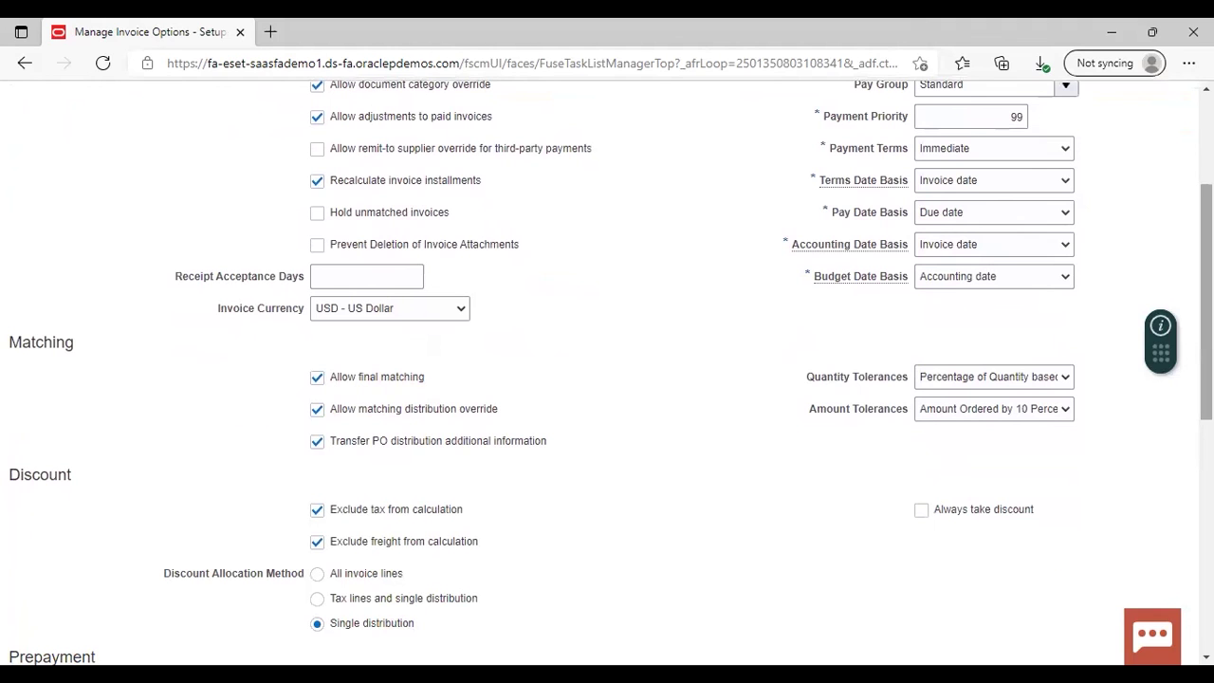
scroll(607, 379, up, 3)
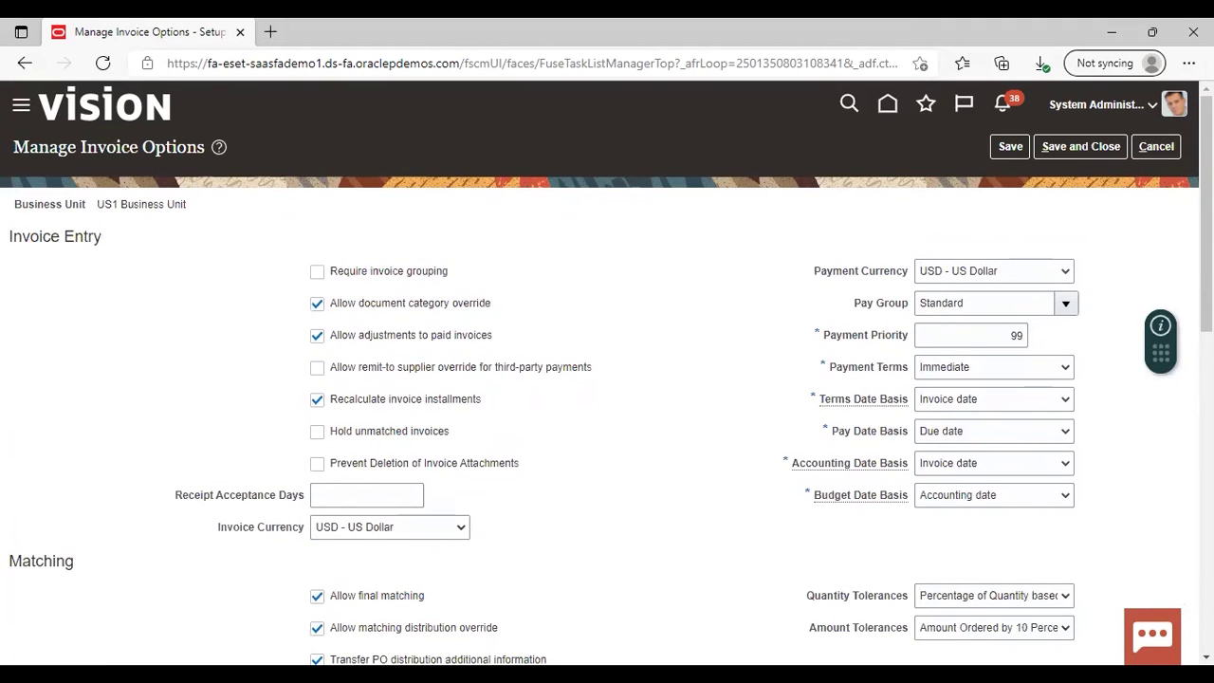
click(1159, 147)
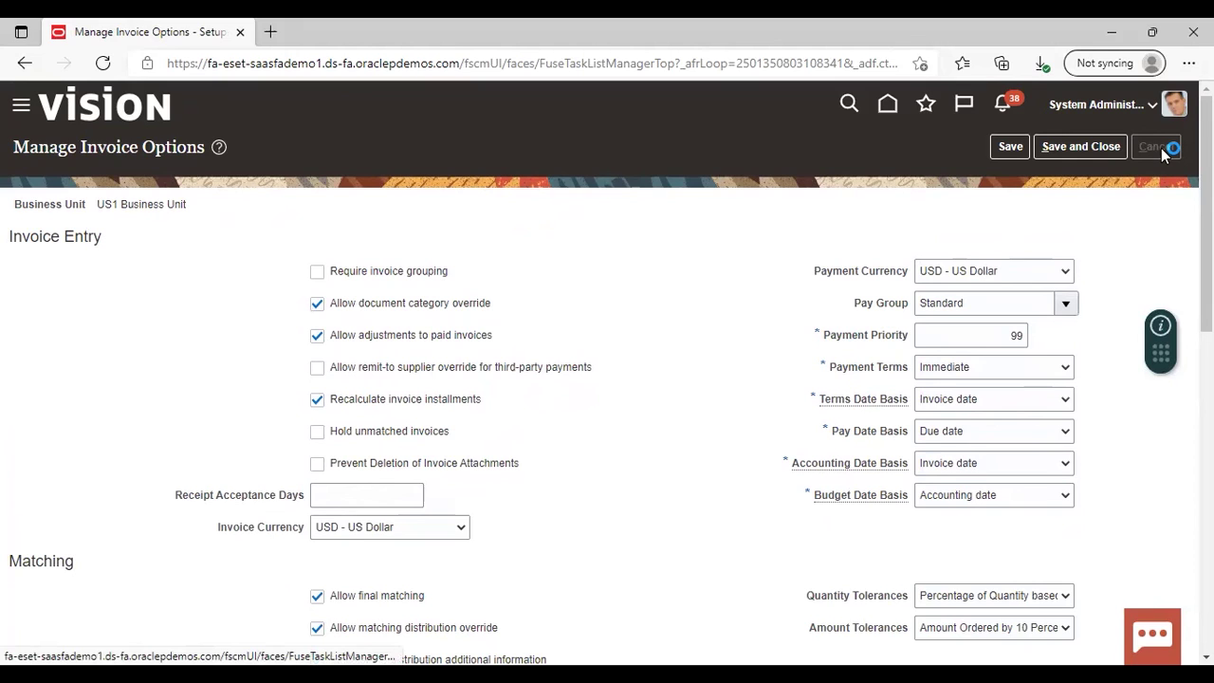